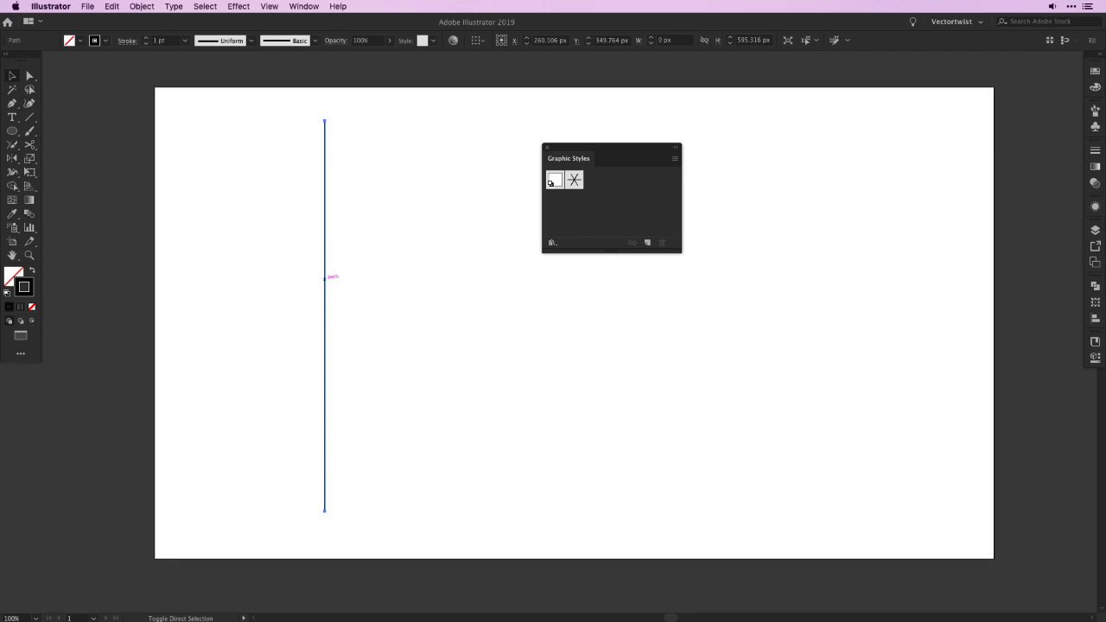
# Apply the Iso Grid graphic style to the selected vertical line to preview the isometric grid.
pyautogui.moveTo(605, 152); pyautogui.dragTo(775, 165)
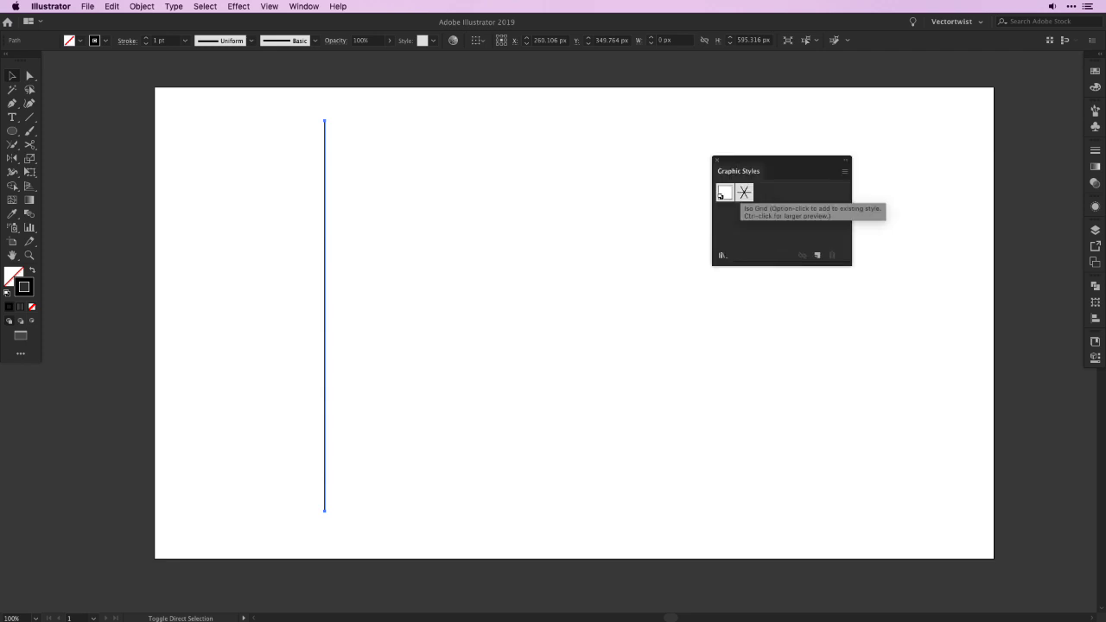
pyautogui.click(744, 191)
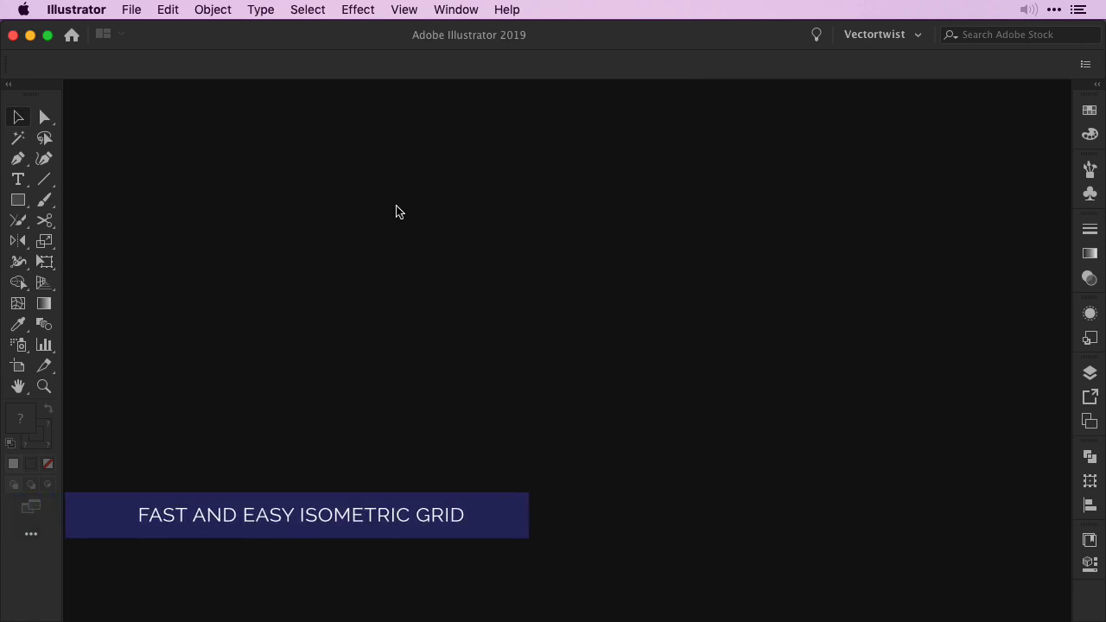
# Create a new 1280×720 document.
pyautogui.click(132, 12)
pyautogui.click(138, 32)
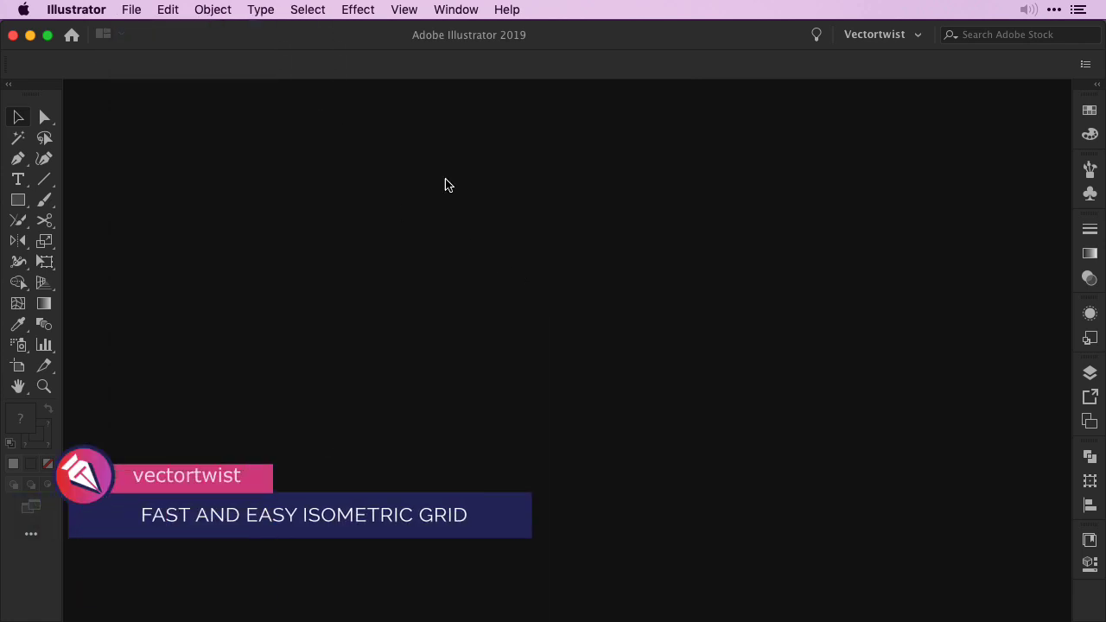
pyautogui.press('Return')
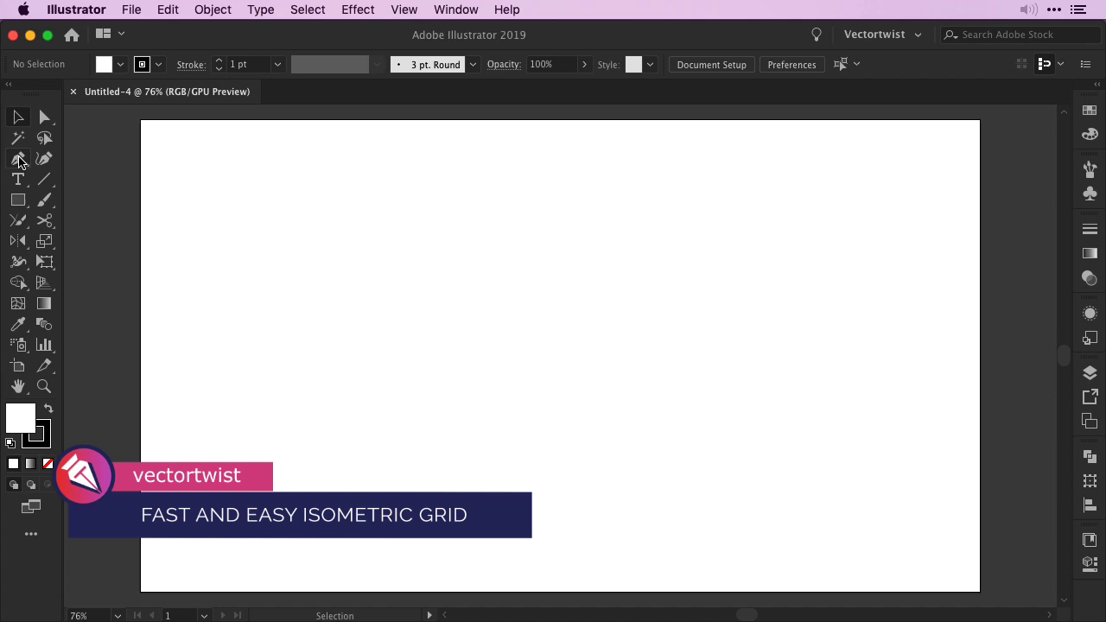
# Choose the Pen tool with fill set to None and a 0.25 pt stroke.
pyautogui.click(19, 160)
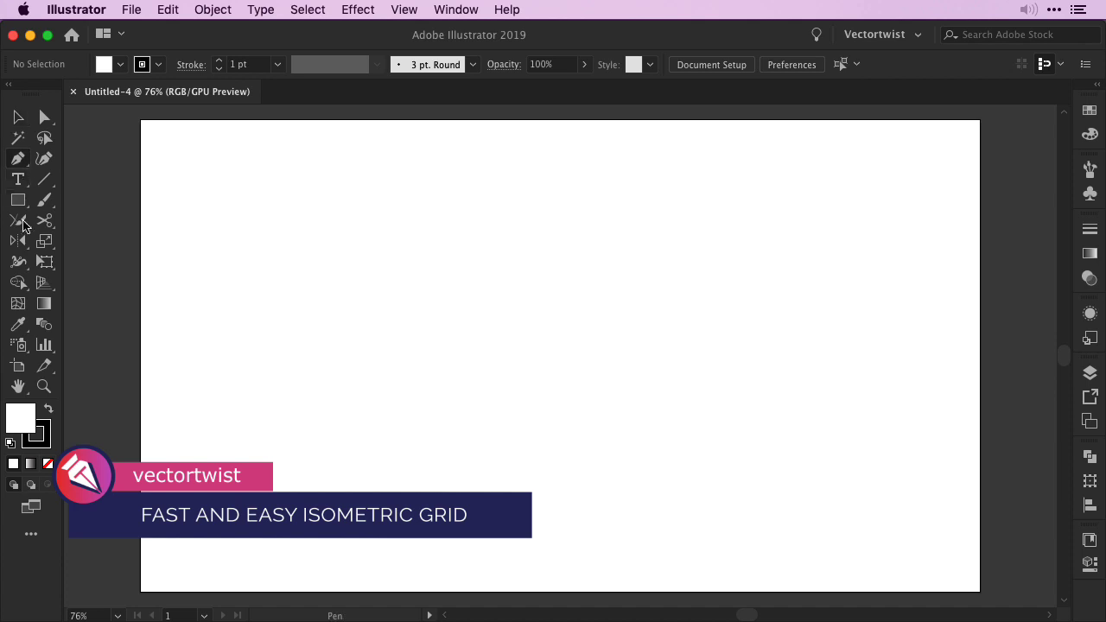
pyautogui.click(47, 463)
pyautogui.click(45, 430)
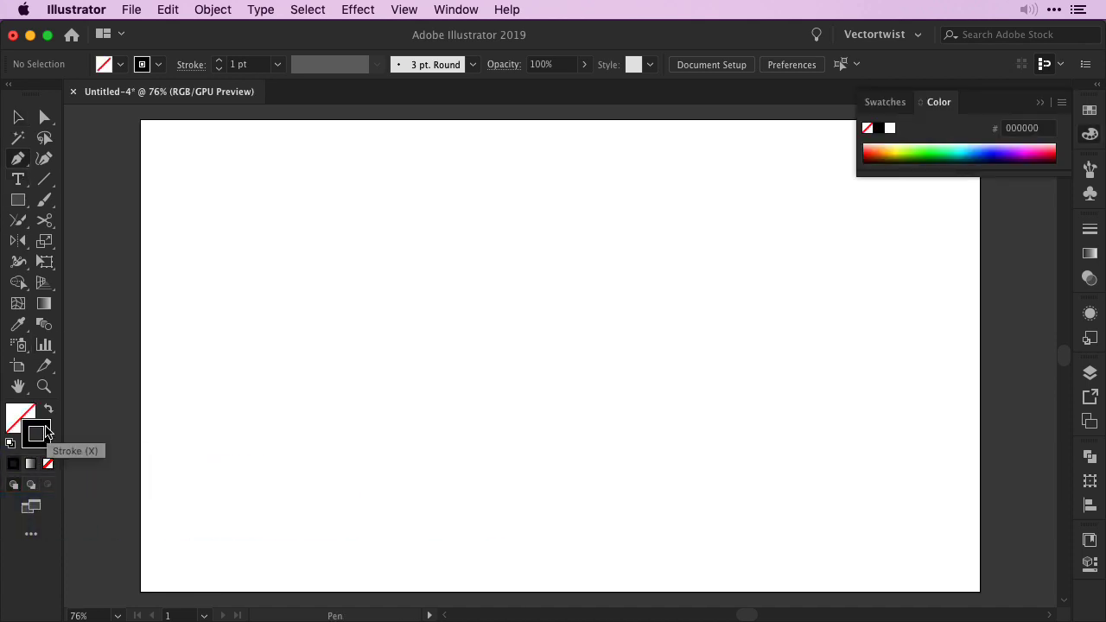
pyautogui.click(277, 64)
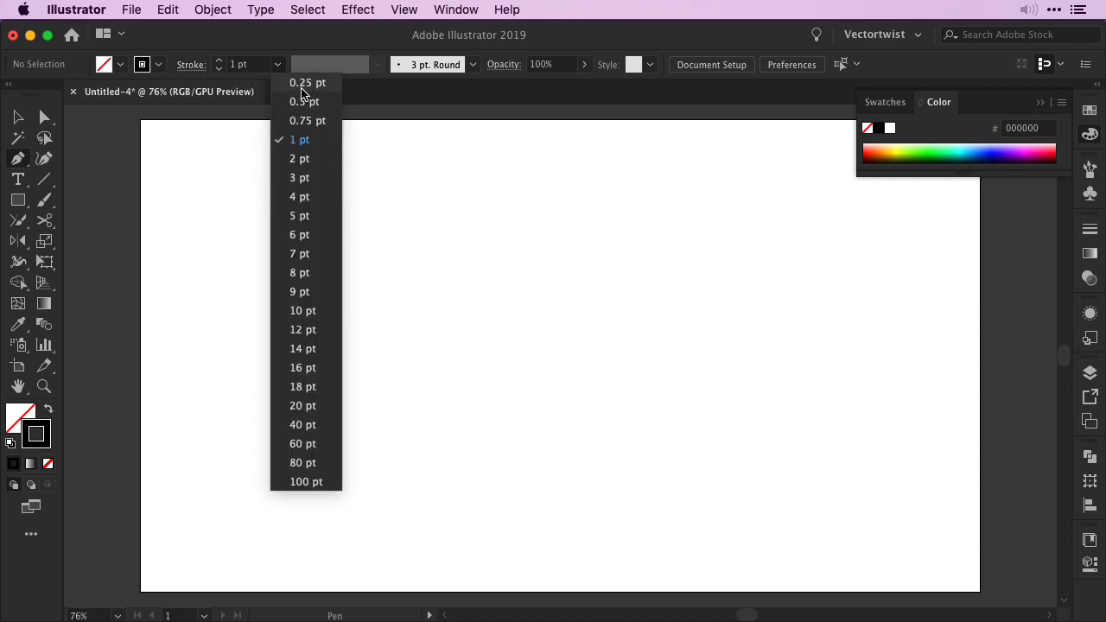
pyautogui.click(303, 84)
# Draw a vertical line spanning the artboard's height and shift it slightly right inside the left edge.
pyautogui.press('super+minus')
pyautogui.press('super+minus')
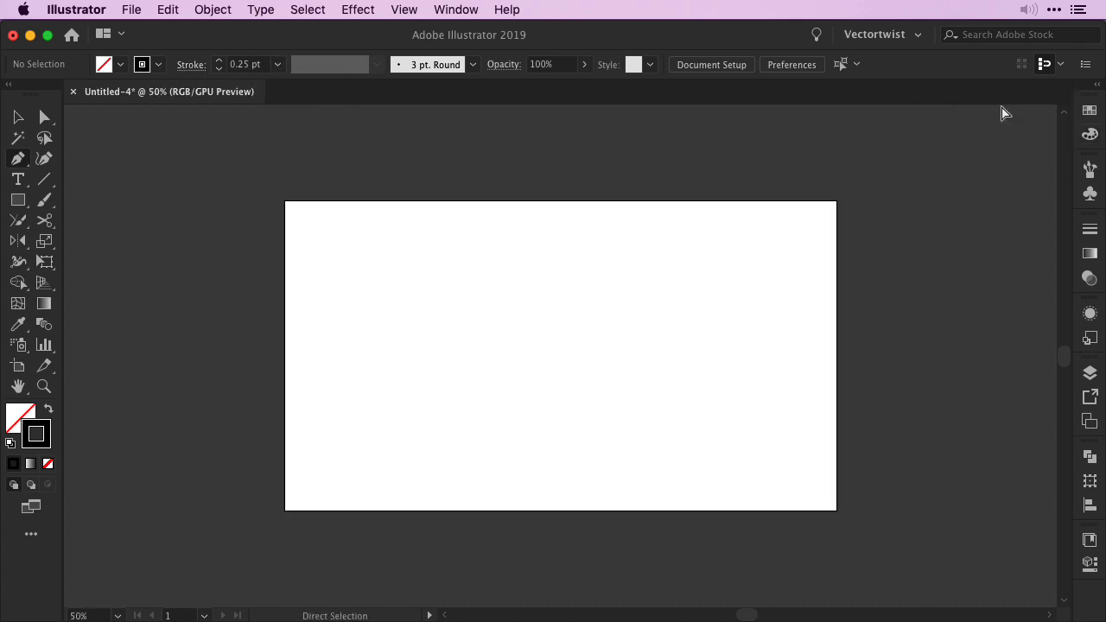
pyautogui.press('super+minus')
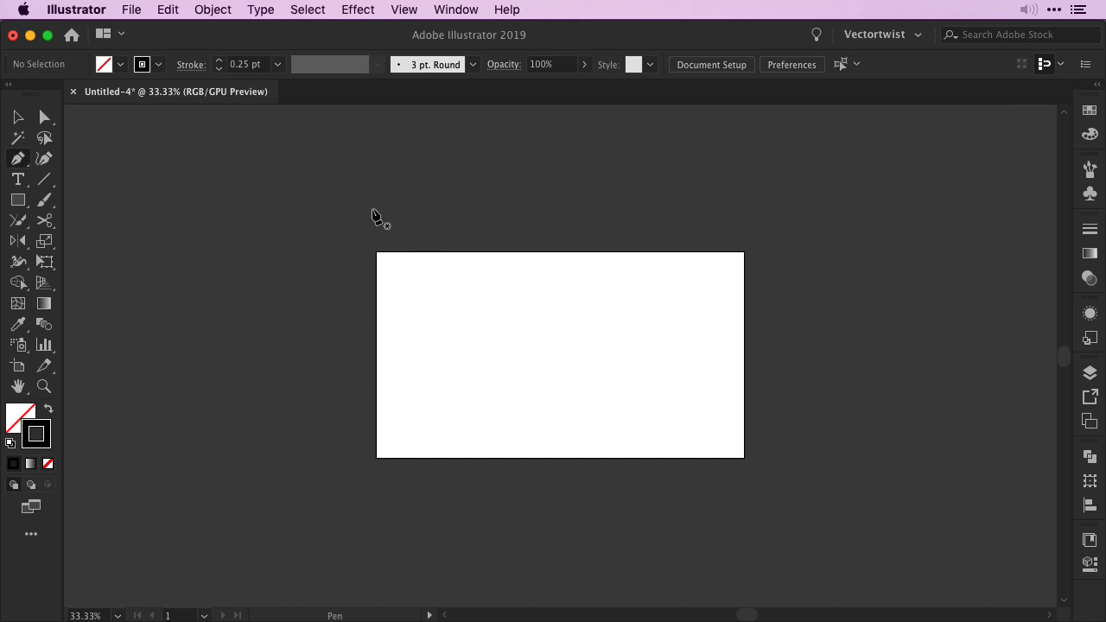
pyautogui.click(375, 252)
pyautogui.click(376, 457)
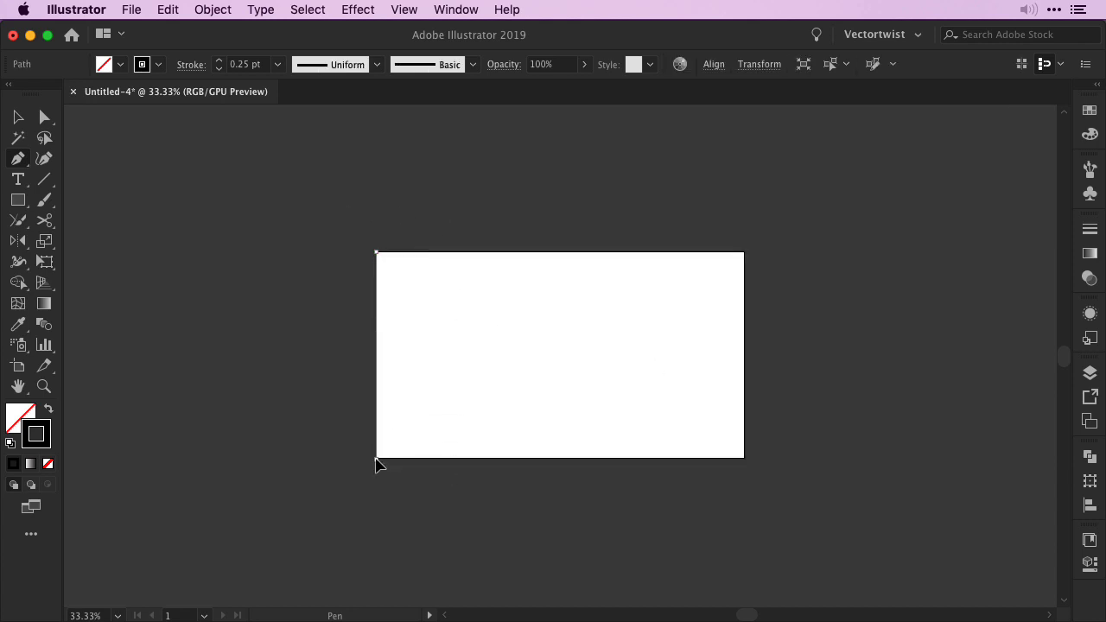
pyautogui.press('v')
pyautogui.moveTo(377, 453); pyautogui.dragTo(408, 453)
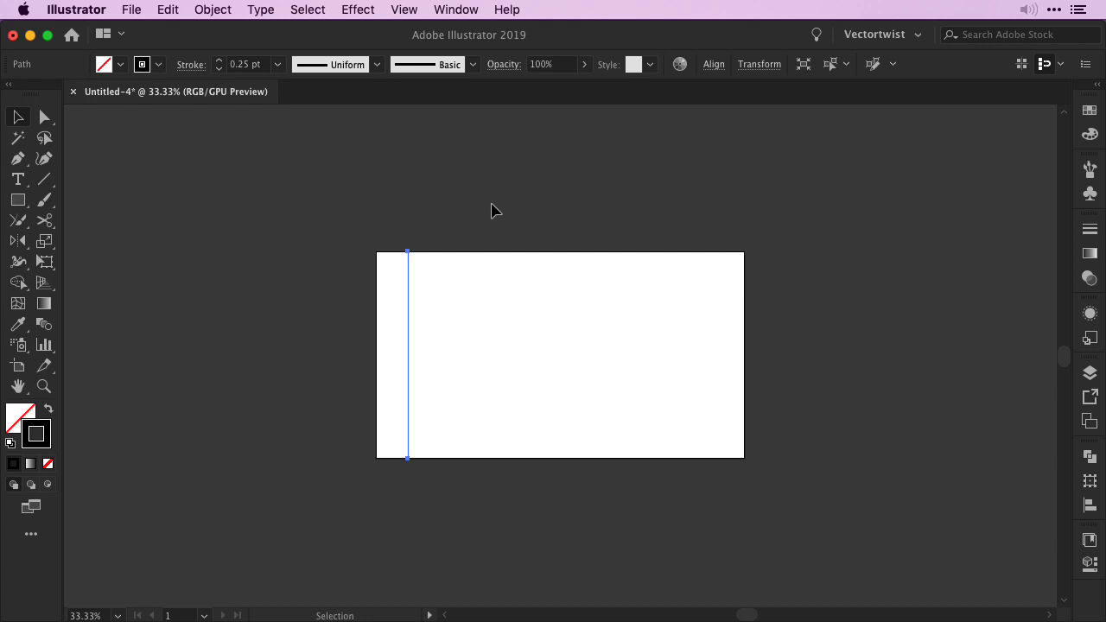
# Scale the vertical line uniformly so it extends far beyond the artboard's top and bottom, then recentre the view.
pyautogui.doubleClick(44, 242)
pyautogui.moveTo(825, 164); pyautogui.dragTo(713, 140)
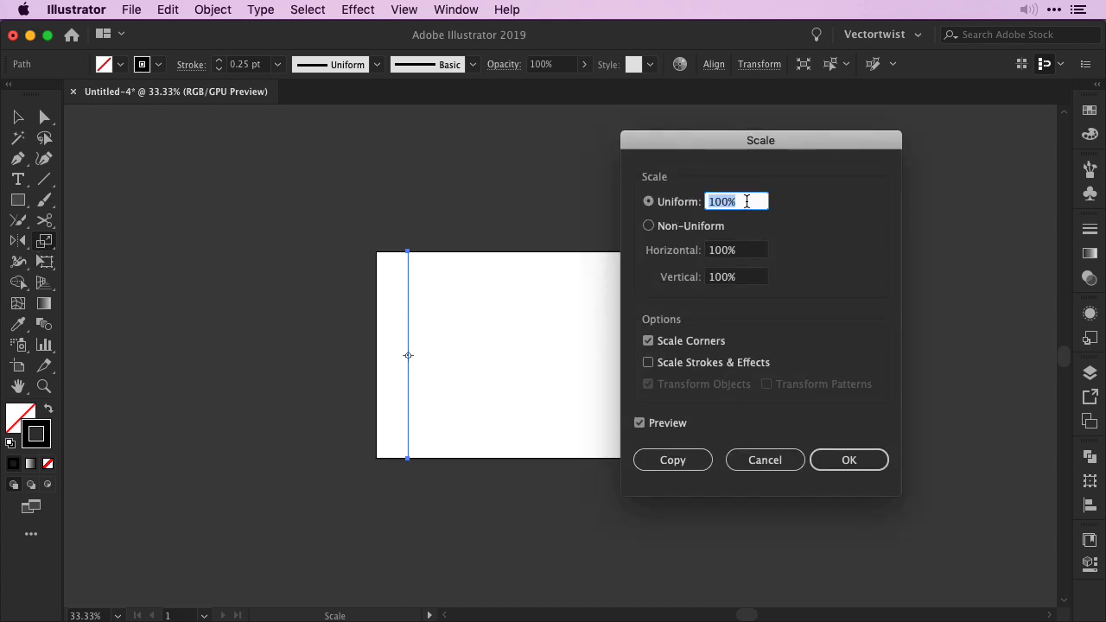
pyautogui.write('1000')
pyautogui.click(850, 463)
pyautogui.press('super+minus')
pyautogui.press('super+minus')
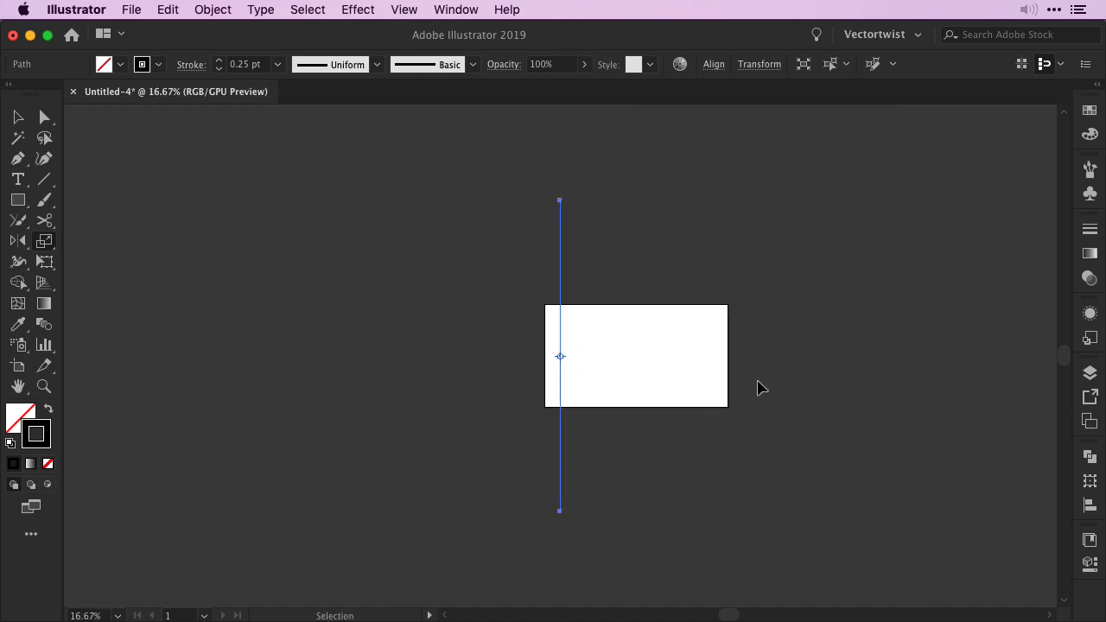
pyautogui.hscroll(1, 710, 337)
pyautogui.moveTo(720, 336); pyautogui.dragTo(582, 320)
pyautogui.press('v')
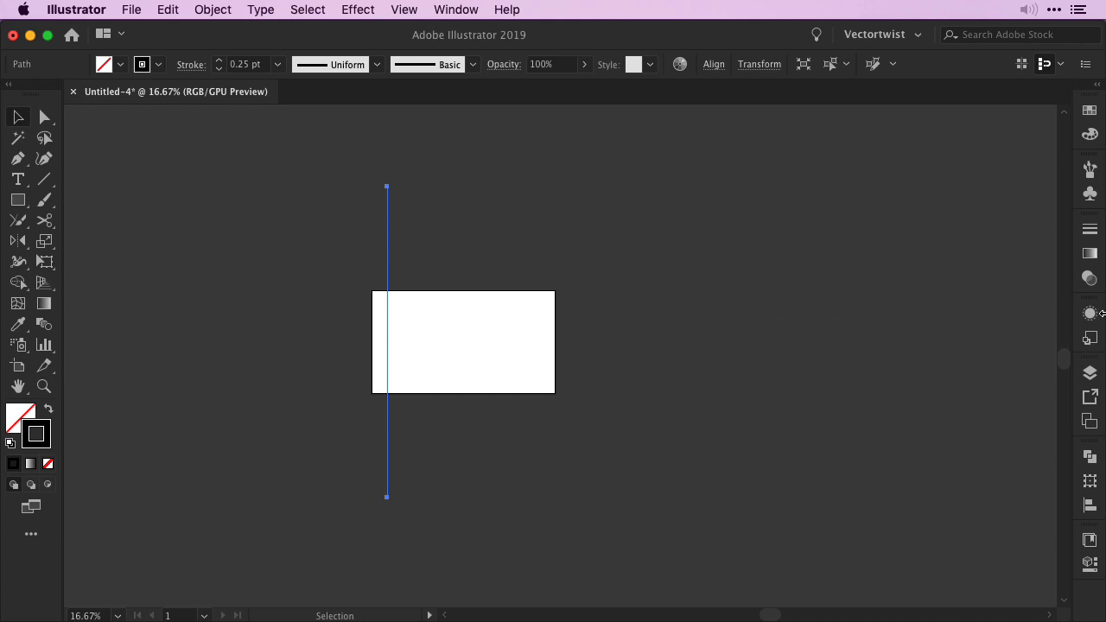
# Float the Appearance panel and enlarge it so all its entries are visible.
pyautogui.click(1089, 314)
pyautogui.moveTo(879, 307); pyautogui.dragTo(527, 259)
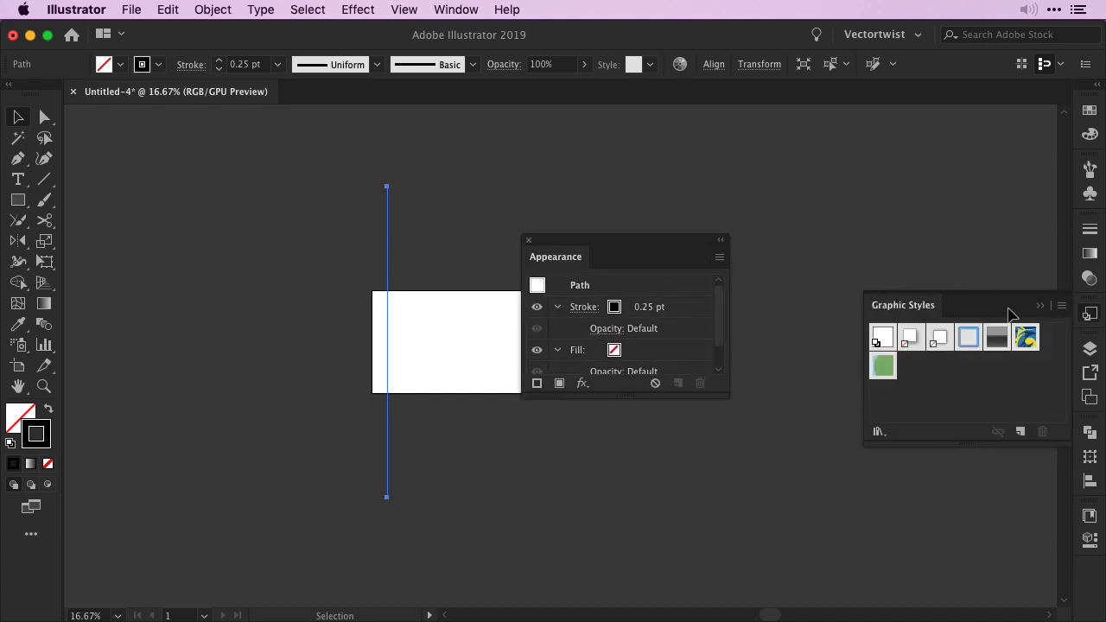
pyautogui.click(1039, 305)
pyautogui.moveTo(606, 257); pyautogui.dragTo(678, 207)
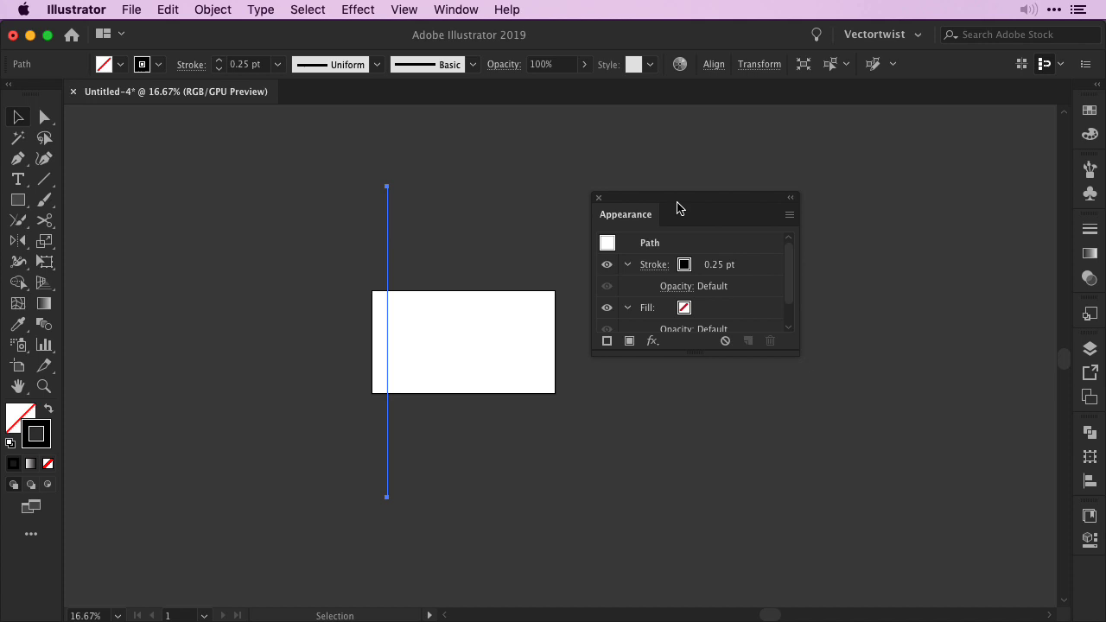
pyautogui.moveTo(797, 351); pyautogui.dragTo(838, 450)
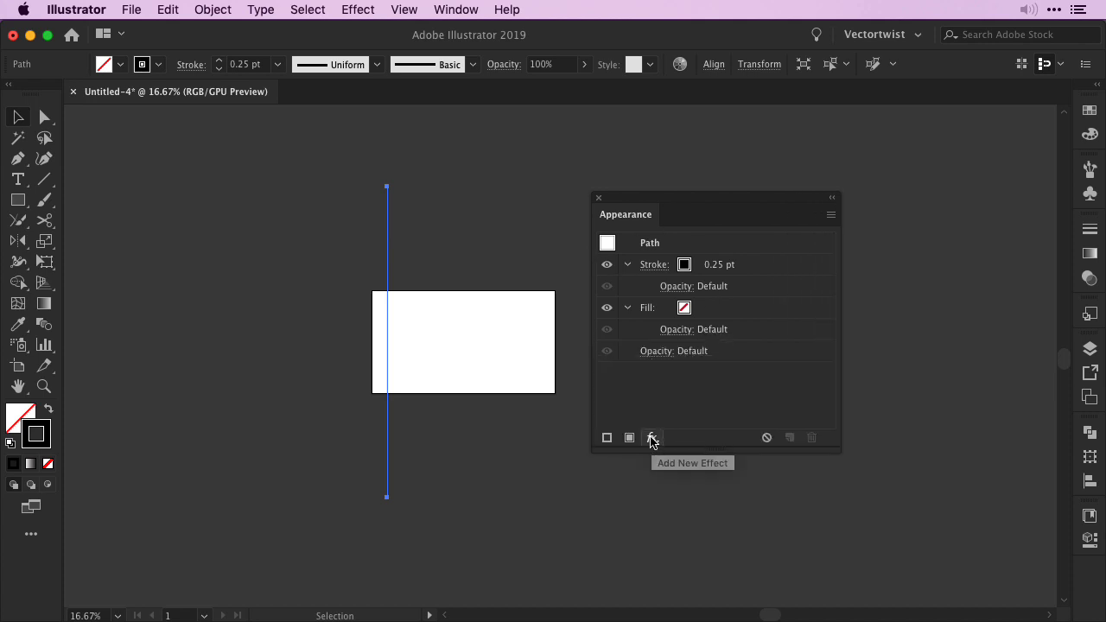
# Add a Transform effect moving 36 px horizontally with 100 copies, with preview on.
pyautogui.click(652, 440)
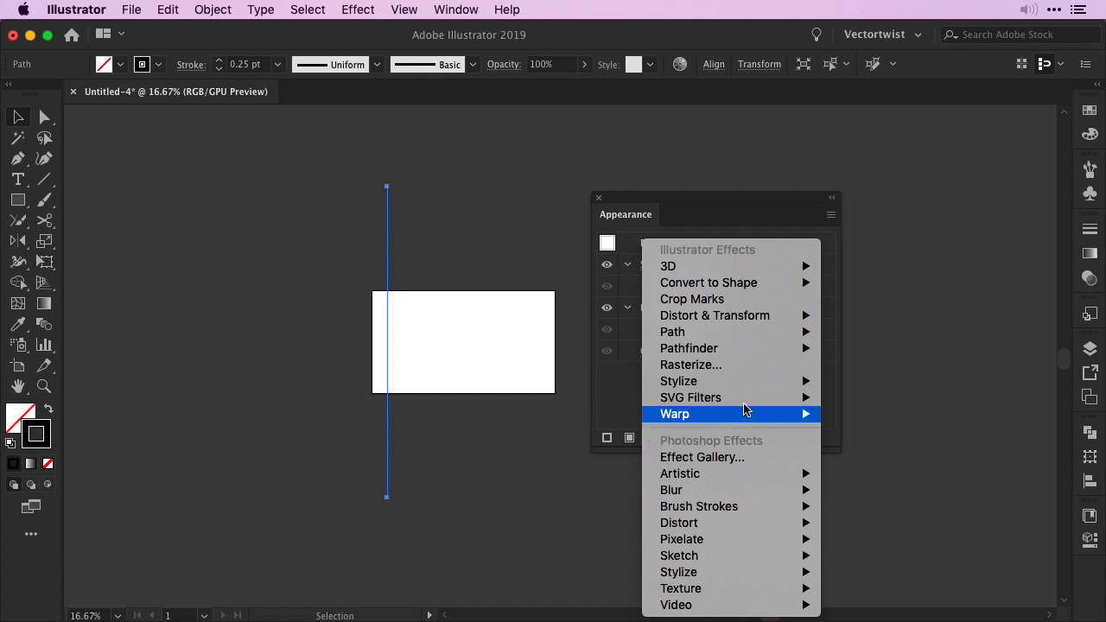
pyautogui.moveTo(743, 319)
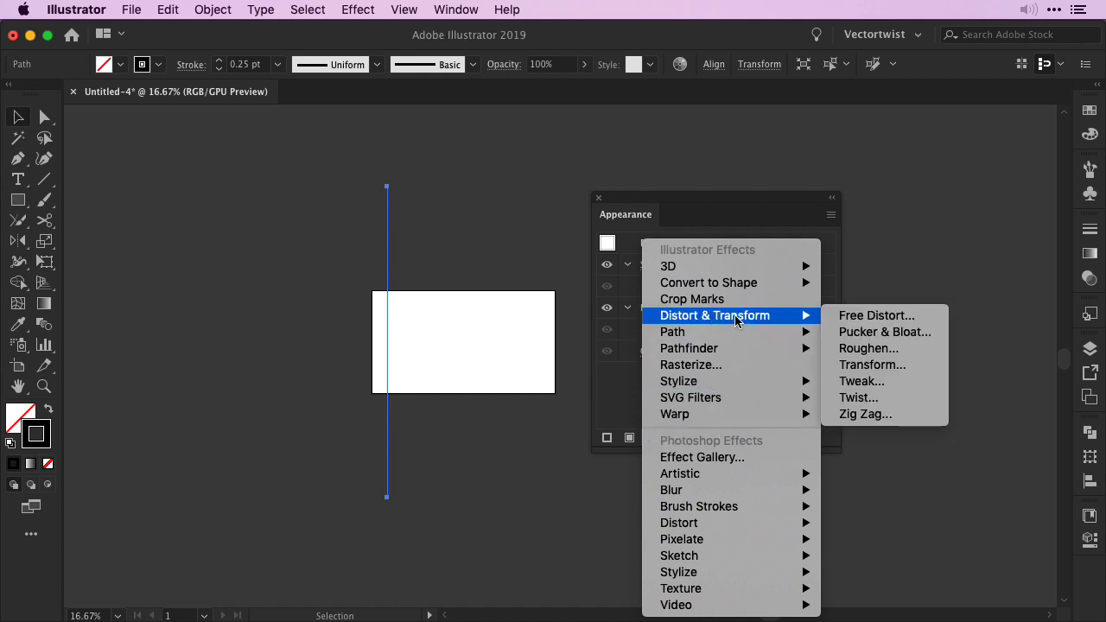
pyautogui.click(866, 365)
pyautogui.moveTo(1001, 113); pyautogui.dragTo(582, 87)
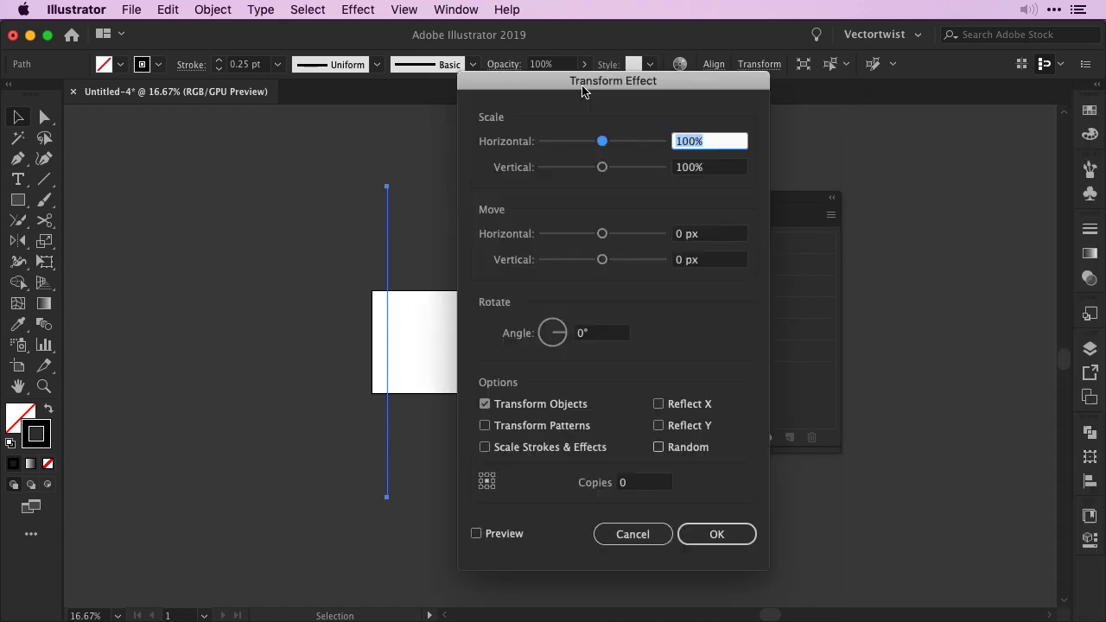
pyautogui.click(476, 534)
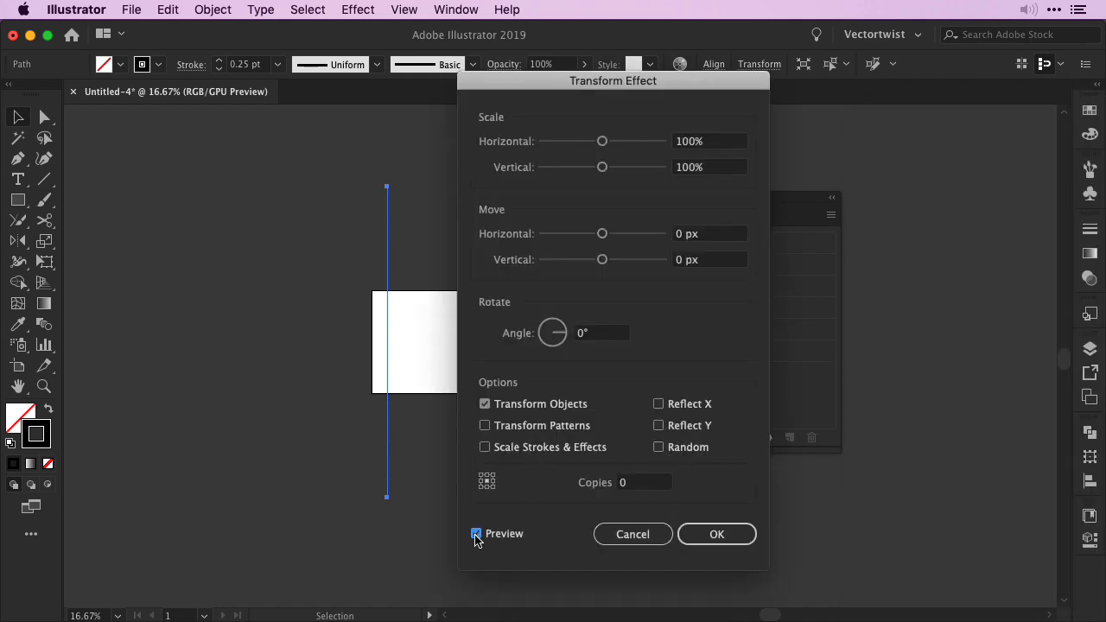
pyautogui.click(614, 484)
pyautogui.write('1')
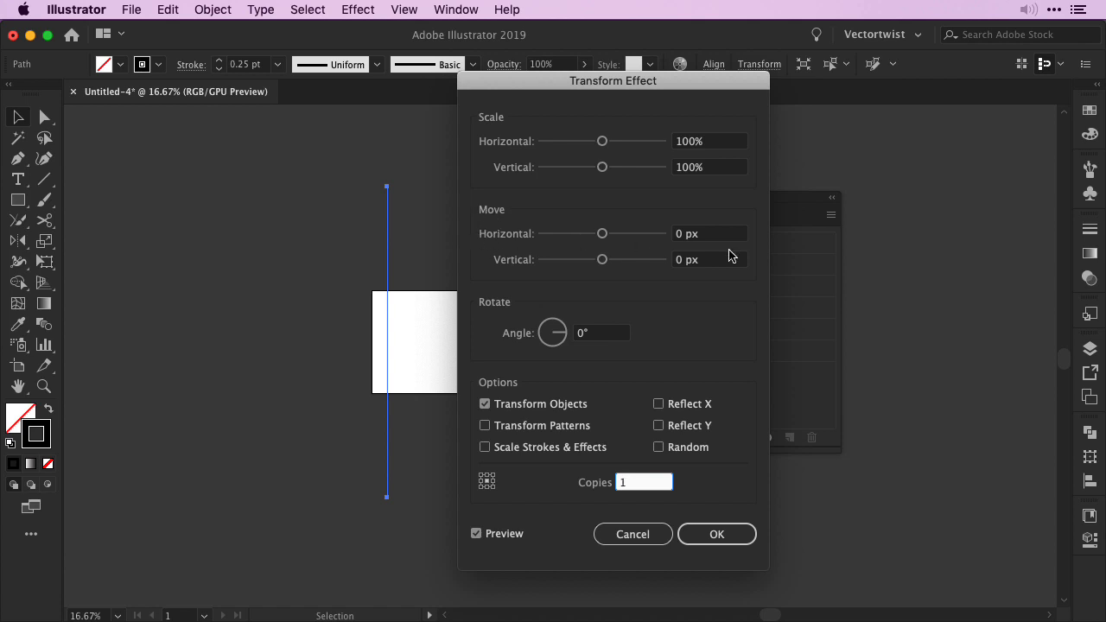
pyautogui.click(676, 235)
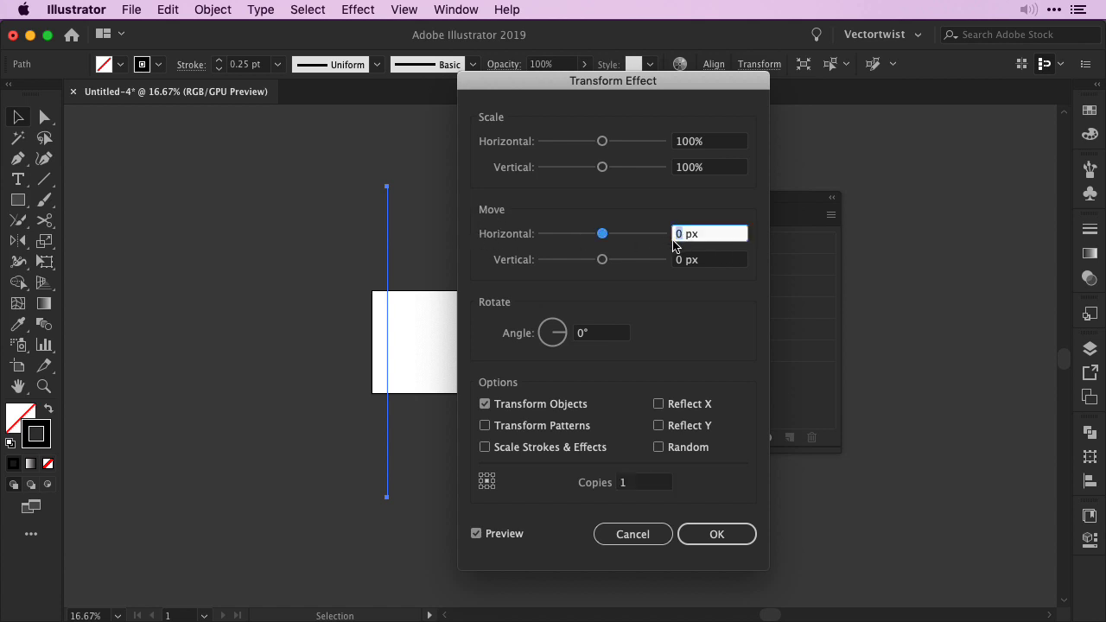
pyautogui.write('36')
pyautogui.click(393, 309)
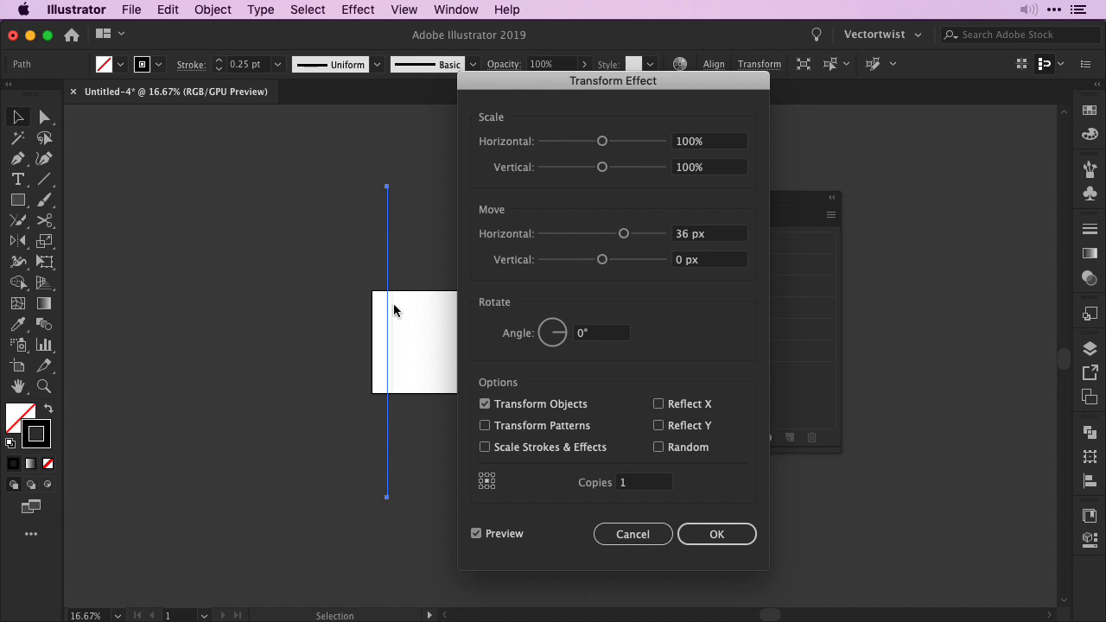
pyautogui.click(633, 484)
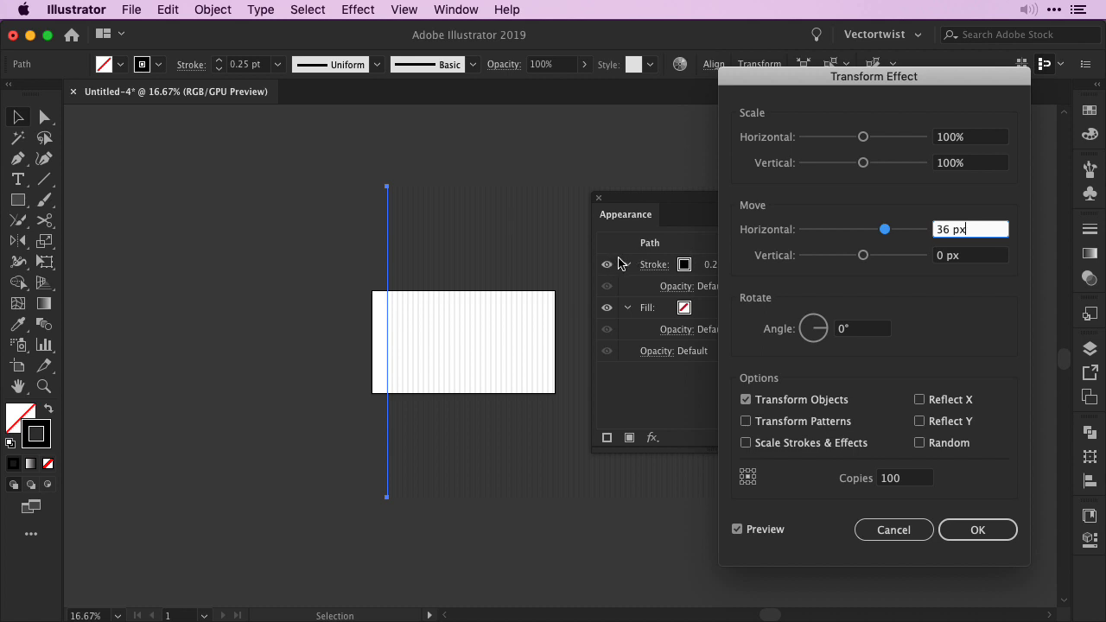
pyautogui.click(962, 534)
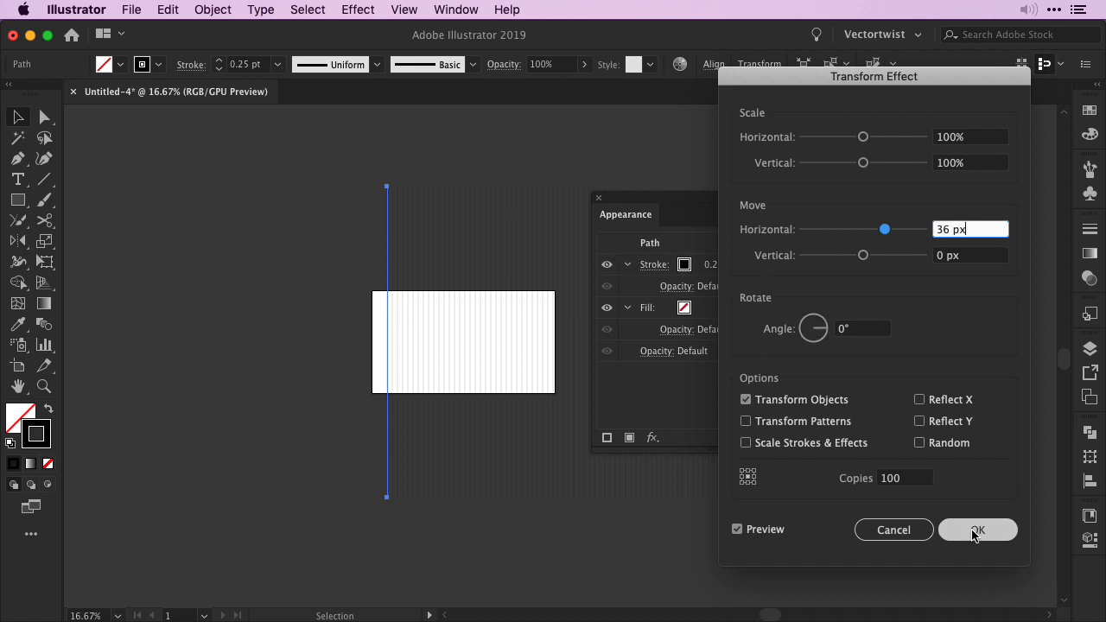
# Add a second Transform effect making 1 copy rotated 60°.
pyautogui.moveTo(620, 201); pyautogui.dragTo(786, 152)
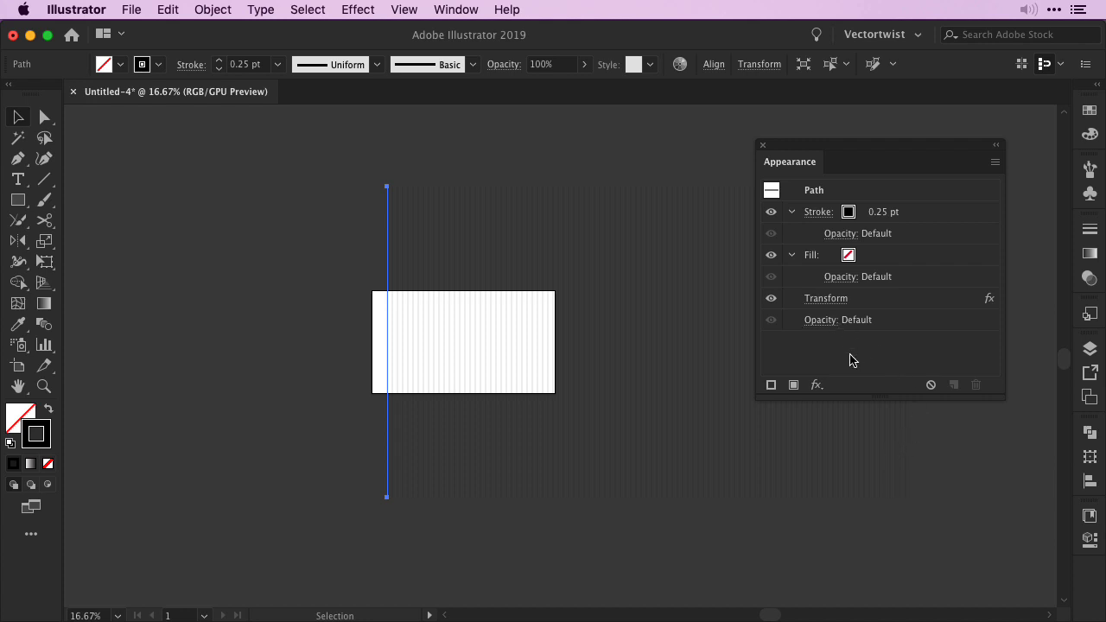
pyautogui.click(815, 384)
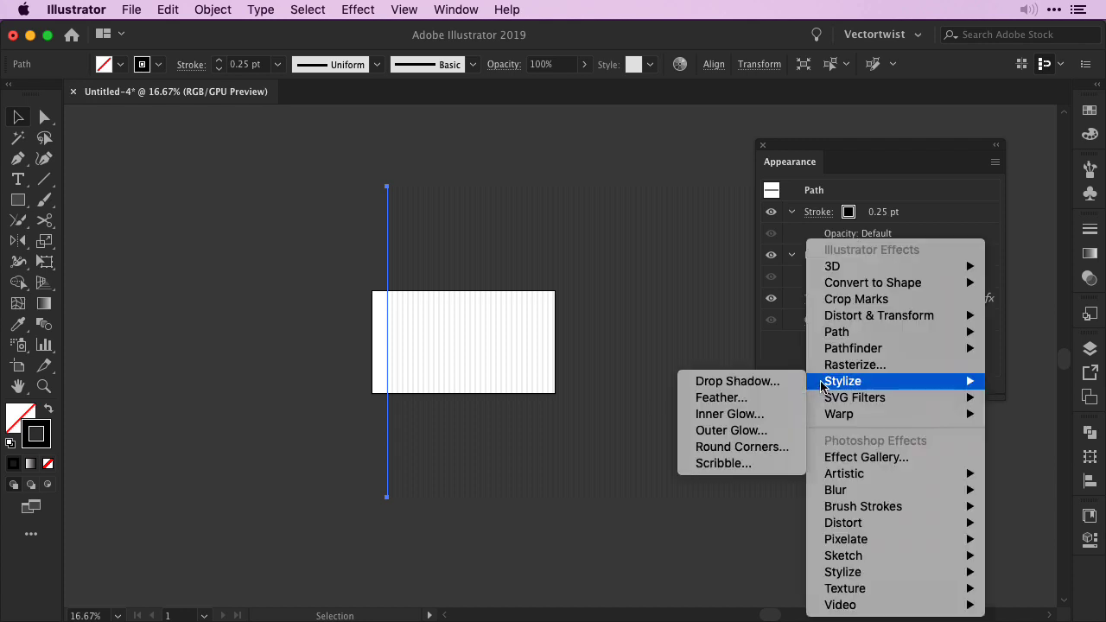
pyautogui.moveTo(855, 321)
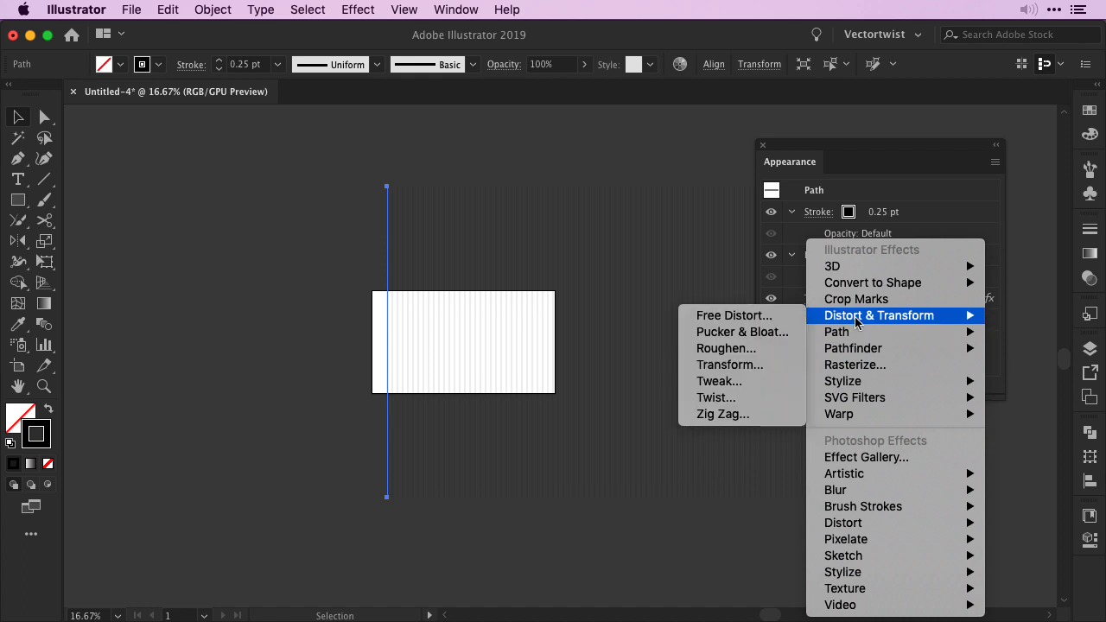
pyautogui.click(753, 364)
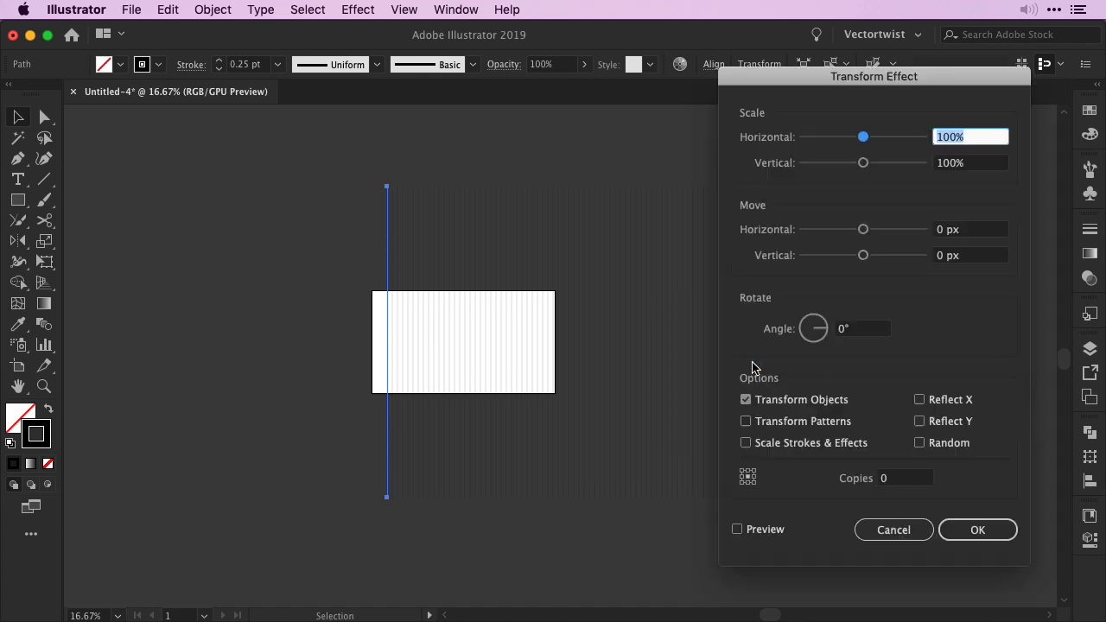
pyautogui.moveTo(855, 78); pyautogui.dragTo(654, 76)
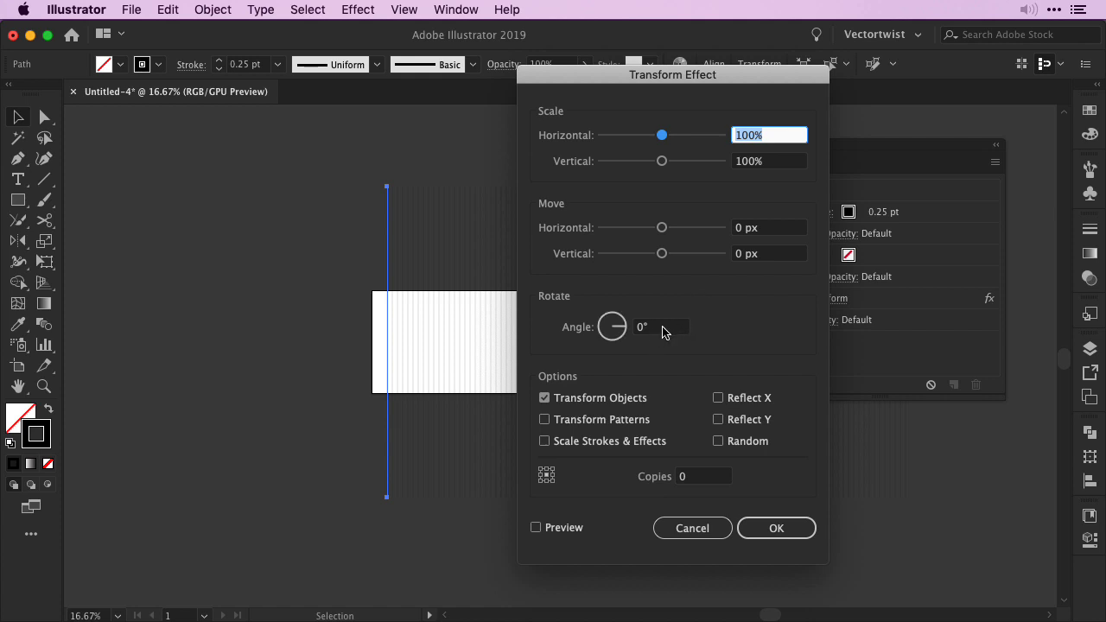
pyautogui.click(536, 527)
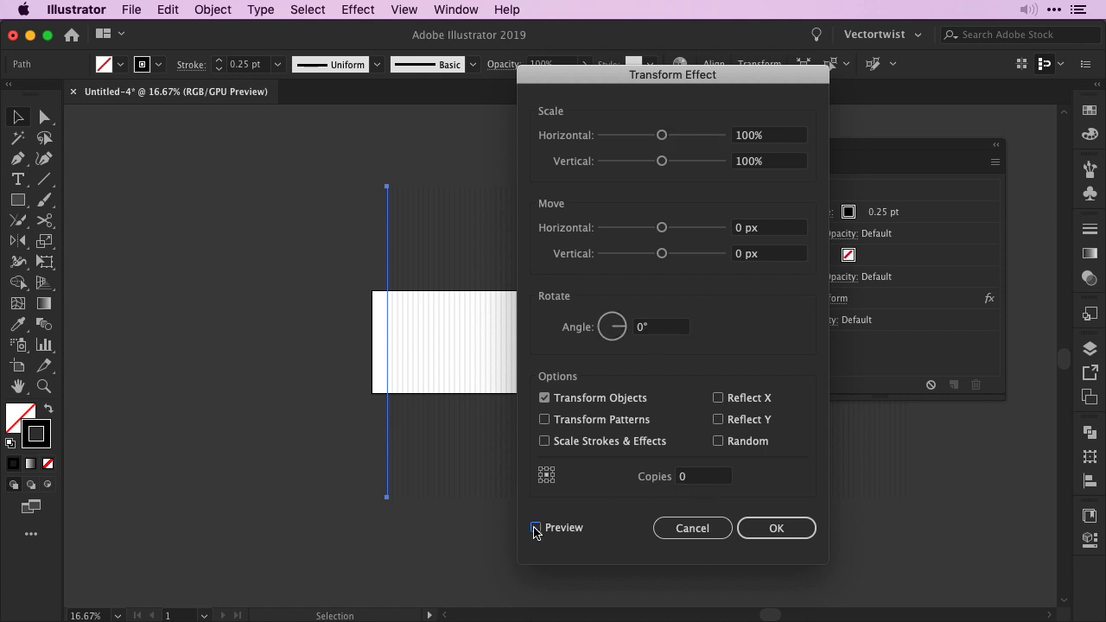
pyautogui.doubleClick(708, 484)
pyautogui.write('1')
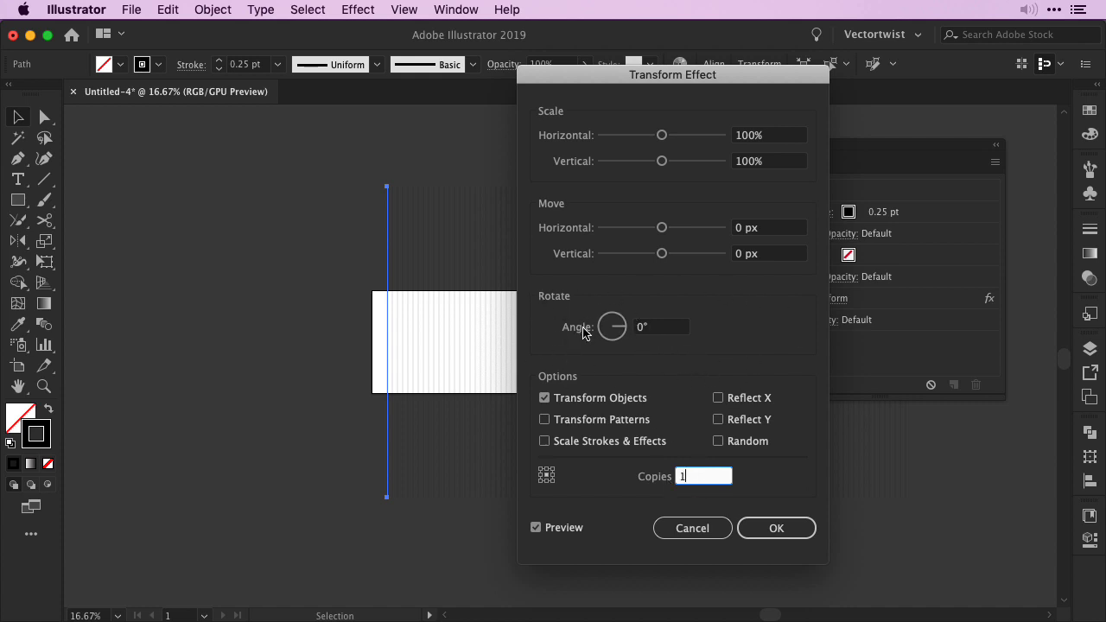
pyautogui.click(654, 329)
pyautogui.write('60')
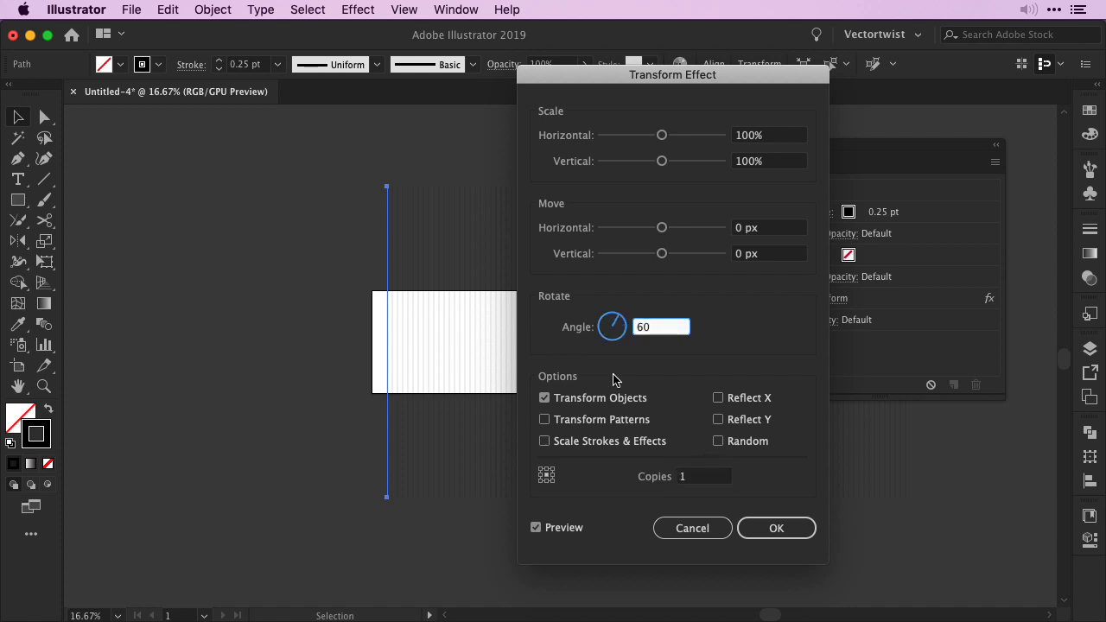
pyautogui.click(780, 530)
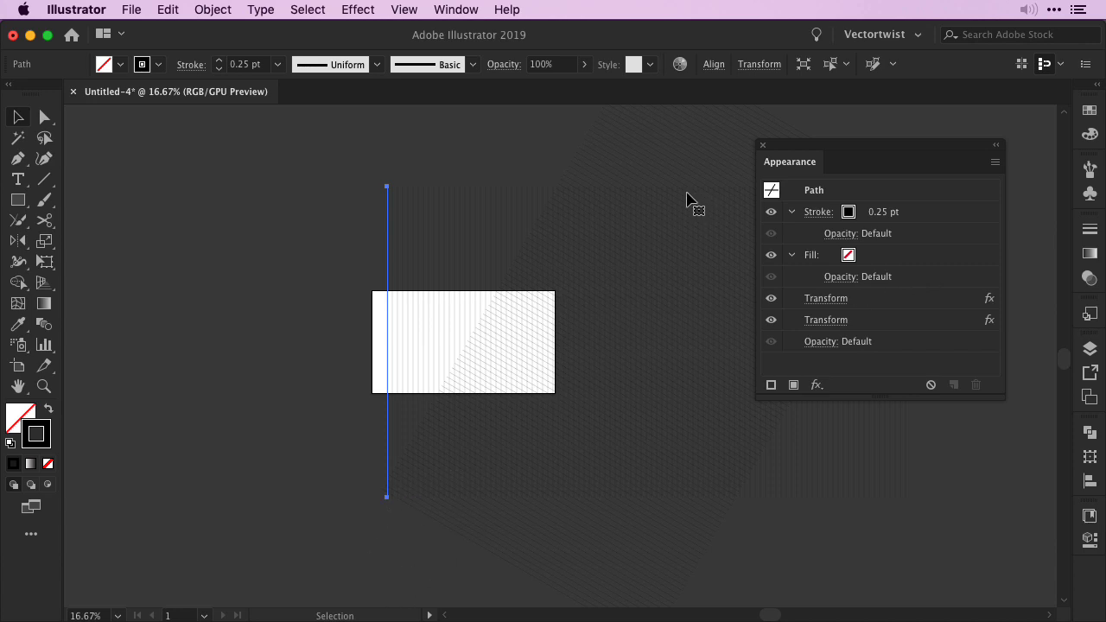
pyautogui.press('super+equal')
pyautogui.press('super+equal')
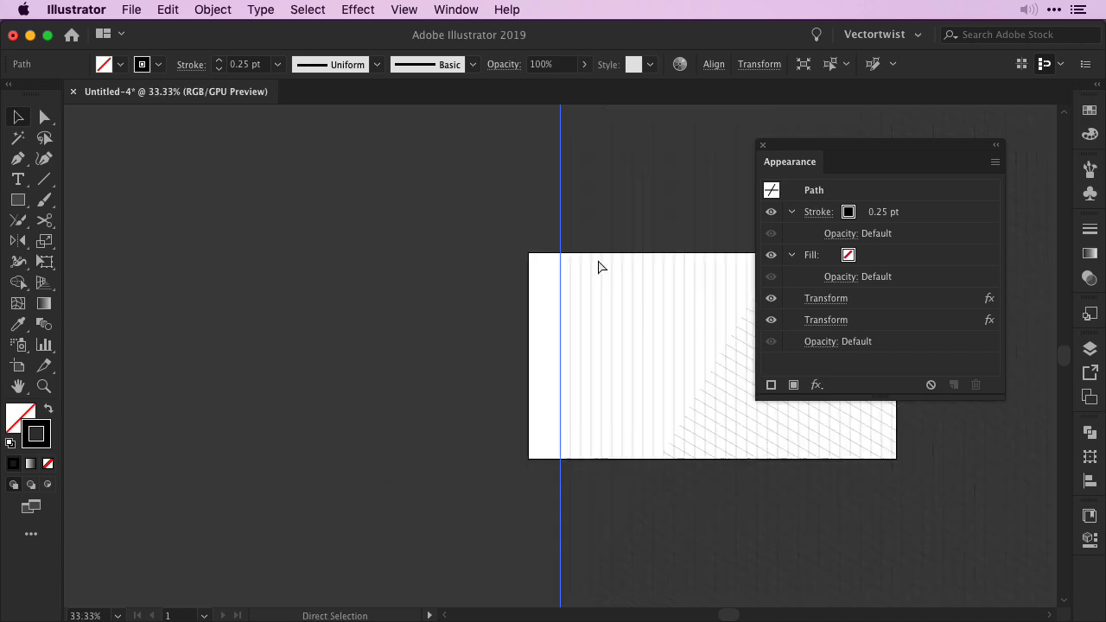
pyautogui.moveTo(792, 488); pyautogui.dragTo(406, 444)
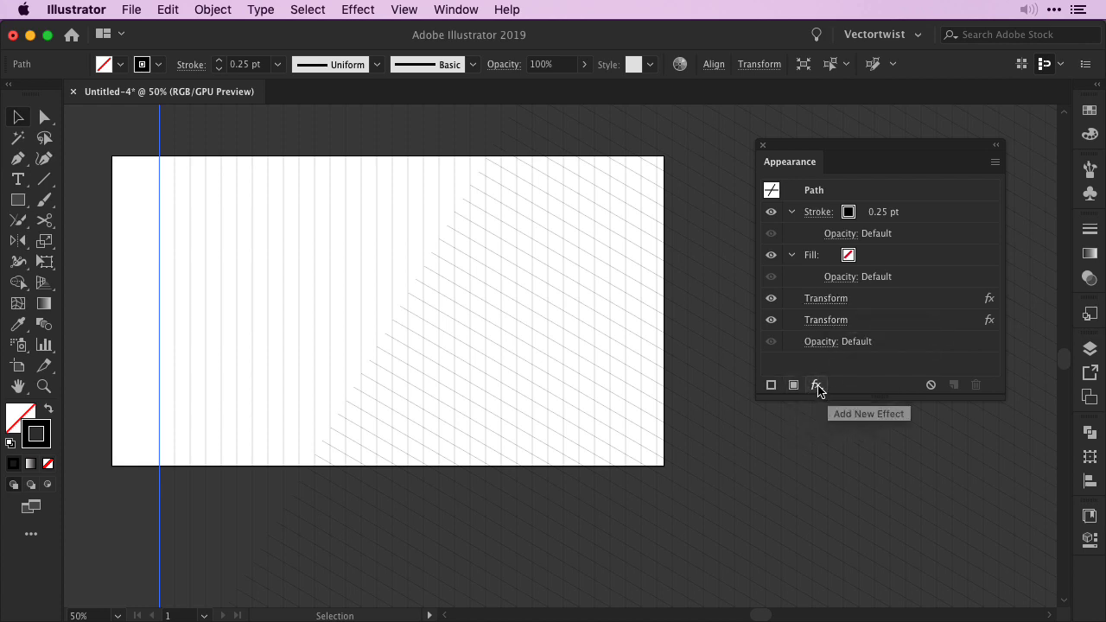
# Add a third Transform effect with preview on, setting 1 copy and selecting the Angle field.
pyautogui.click(817, 386)
pyautogui.moveTo(853, 319)
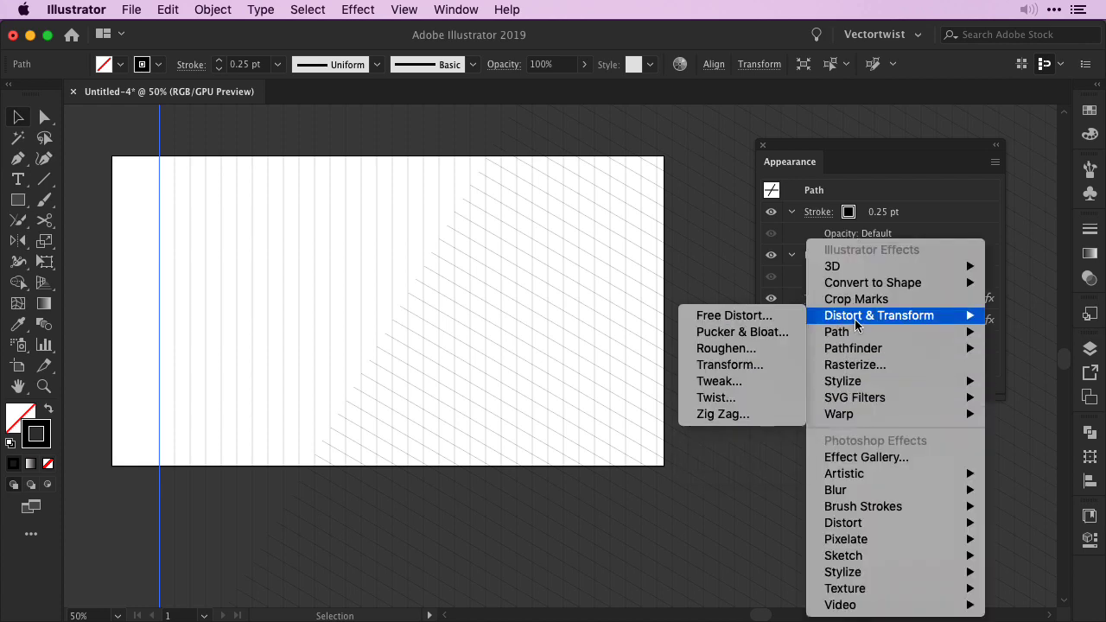
pyautogui.click(753, 365)
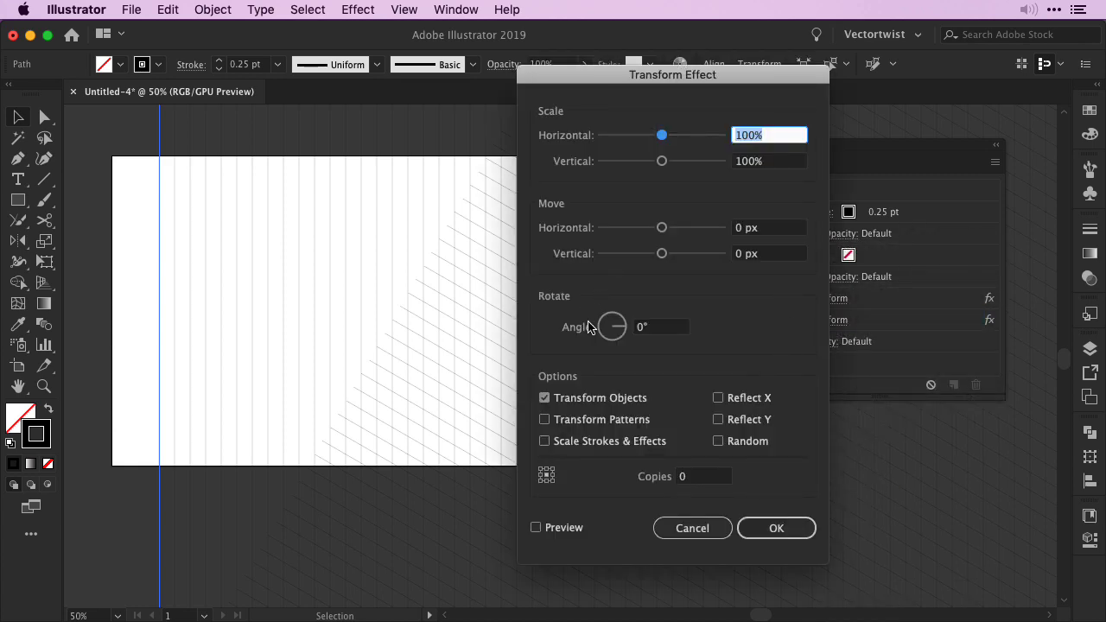
pyautogui.click(536, 528)
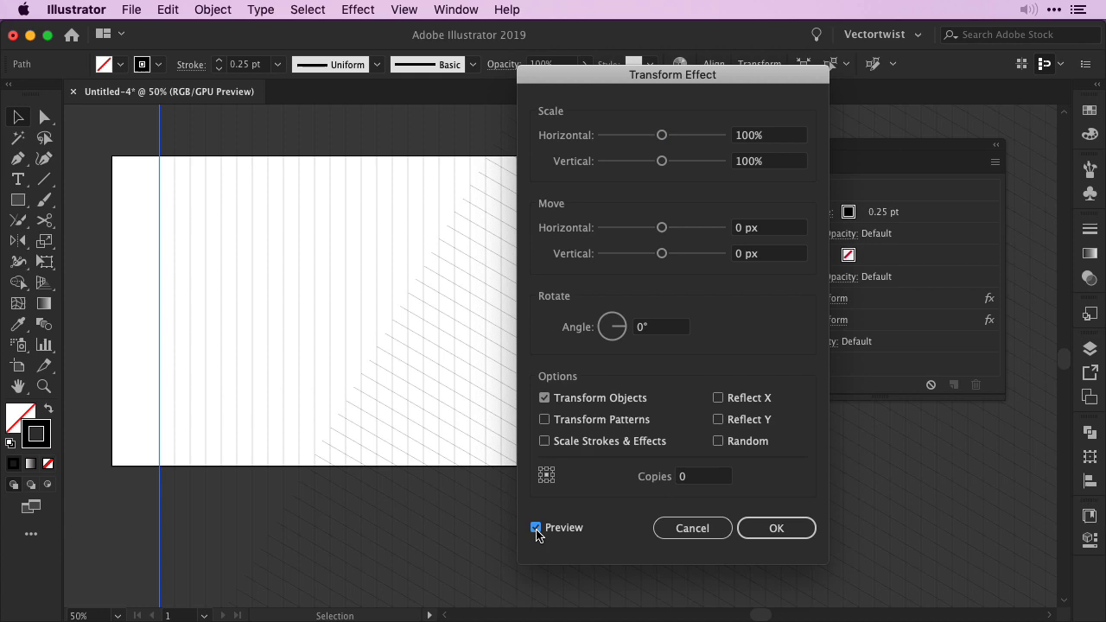
pyautogui.click(685, 476)
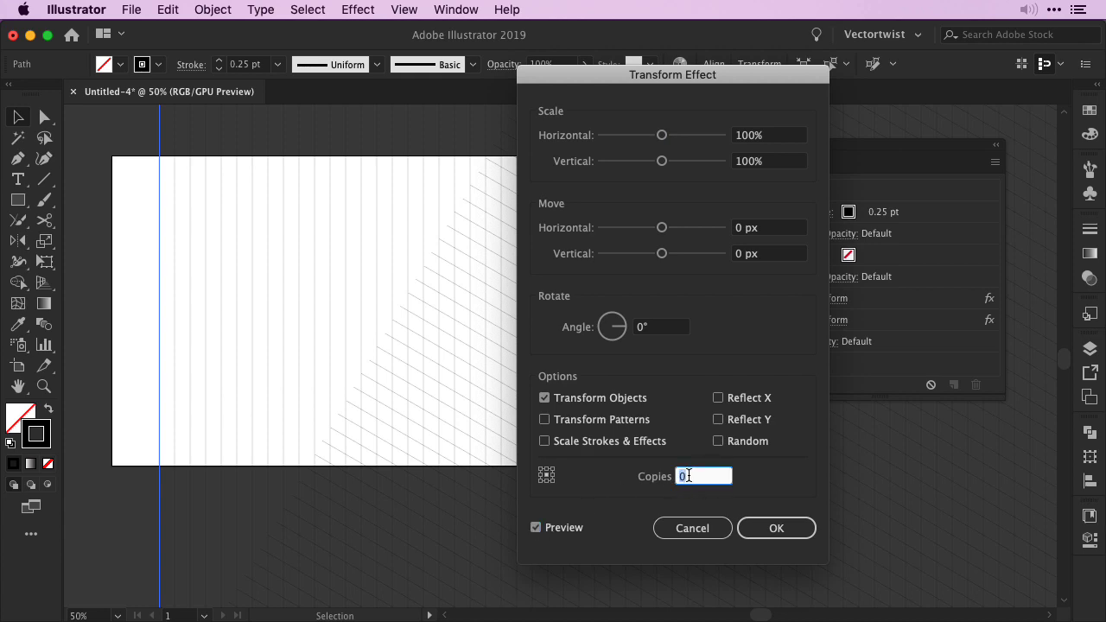
pyautogui.click(654, 324)
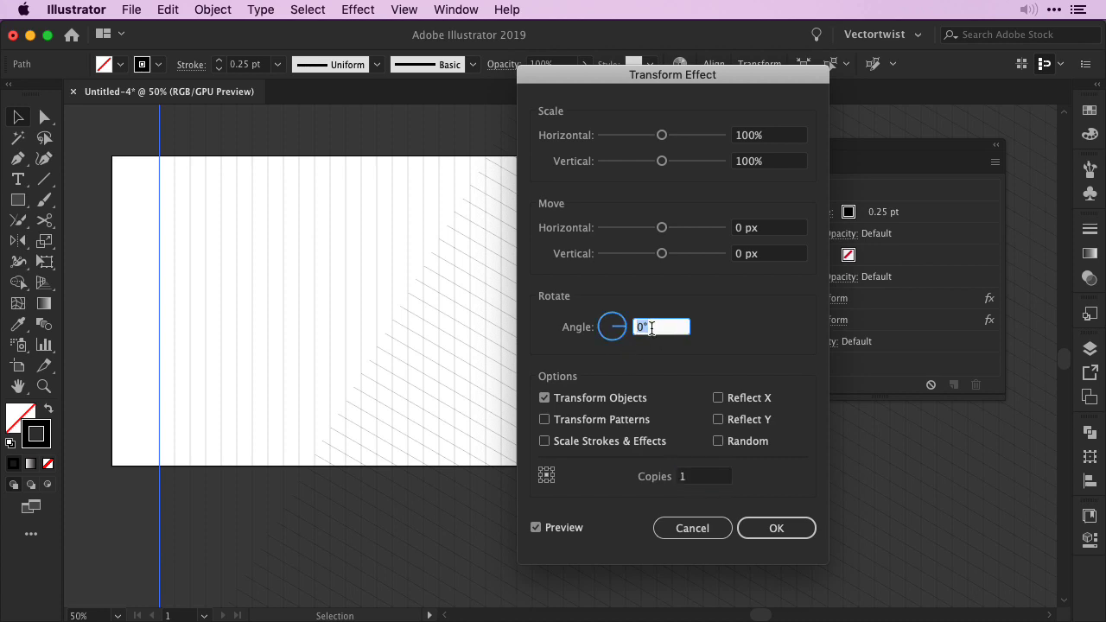
# Set the third transform's angle to 120°, then move the line left so the grid covers the artboard.
pyautogui.write('120')
pyautogui.click(776, 528)
pyautogui.press('super+minus')
pyautogui.press('super+minus')
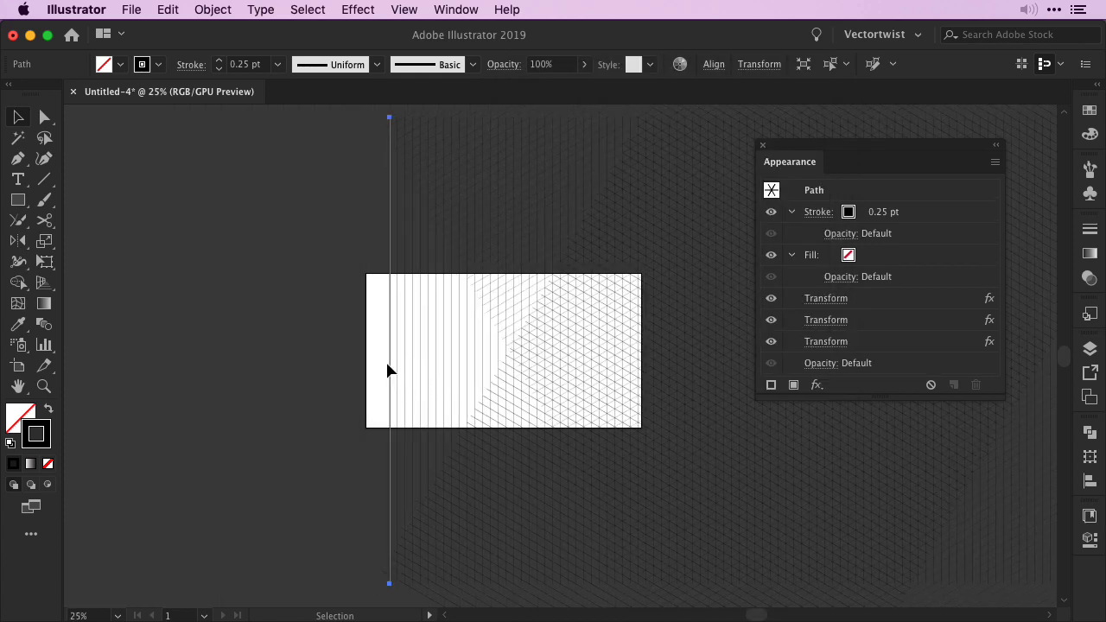
pyautogui.moveTo(387, 369); pyautogui.dragTo(141, 367)
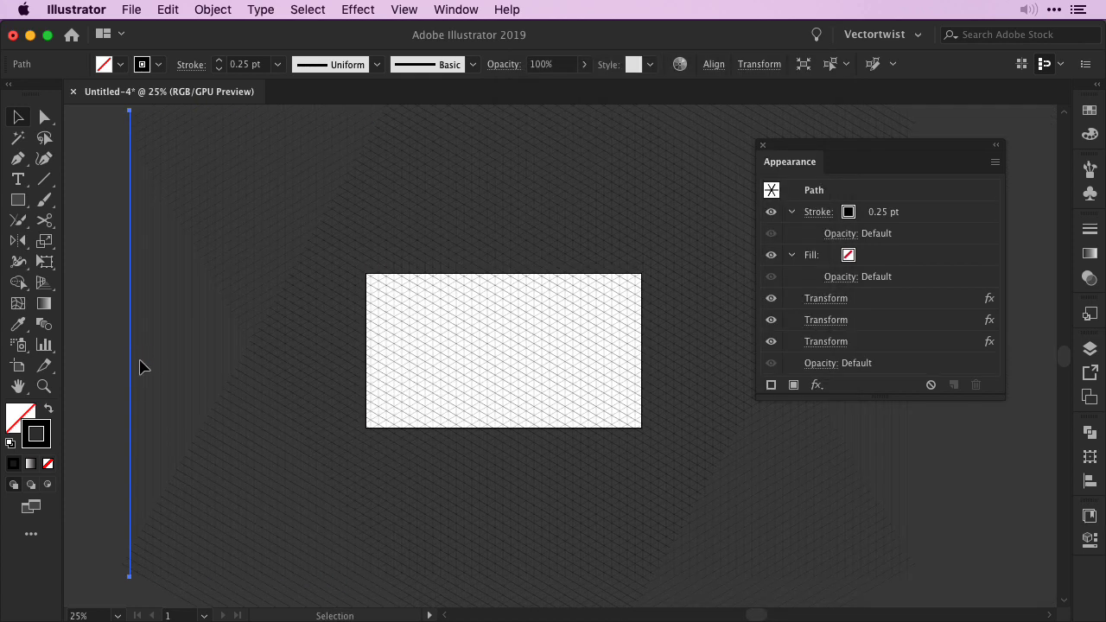
# Zoom and pan around the grid to check it covers the whole artboard.
pyautogui.press('super+plus')
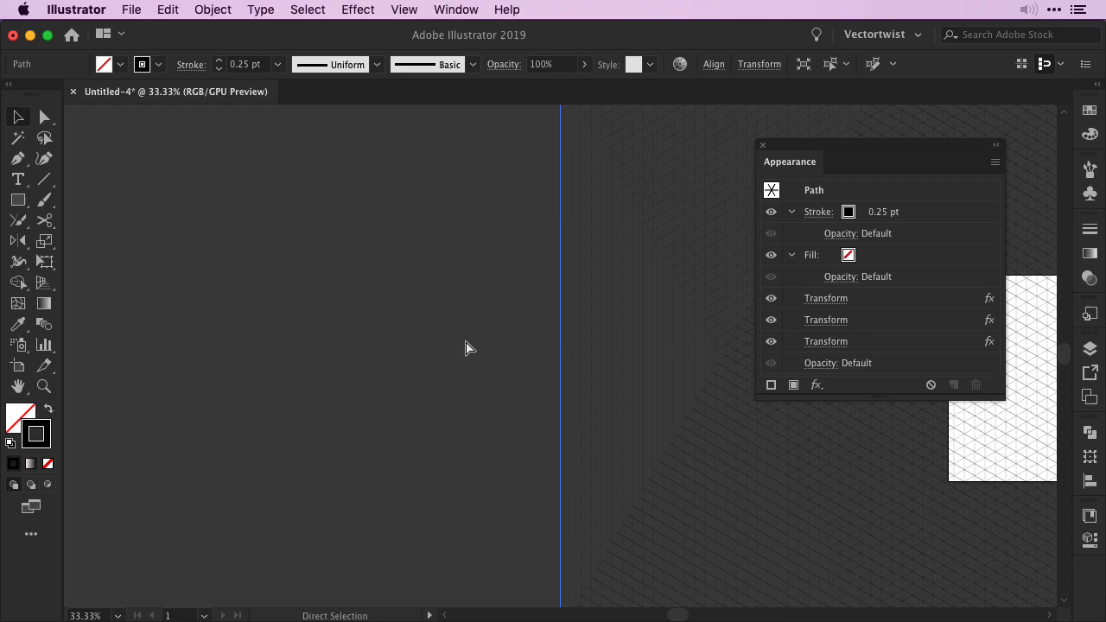
pyautogui.press('super+plus')
pyautogui.press('super+plus')
pyautogui.moveTo(861, 503); pyautogui.dragTo(236, 498)
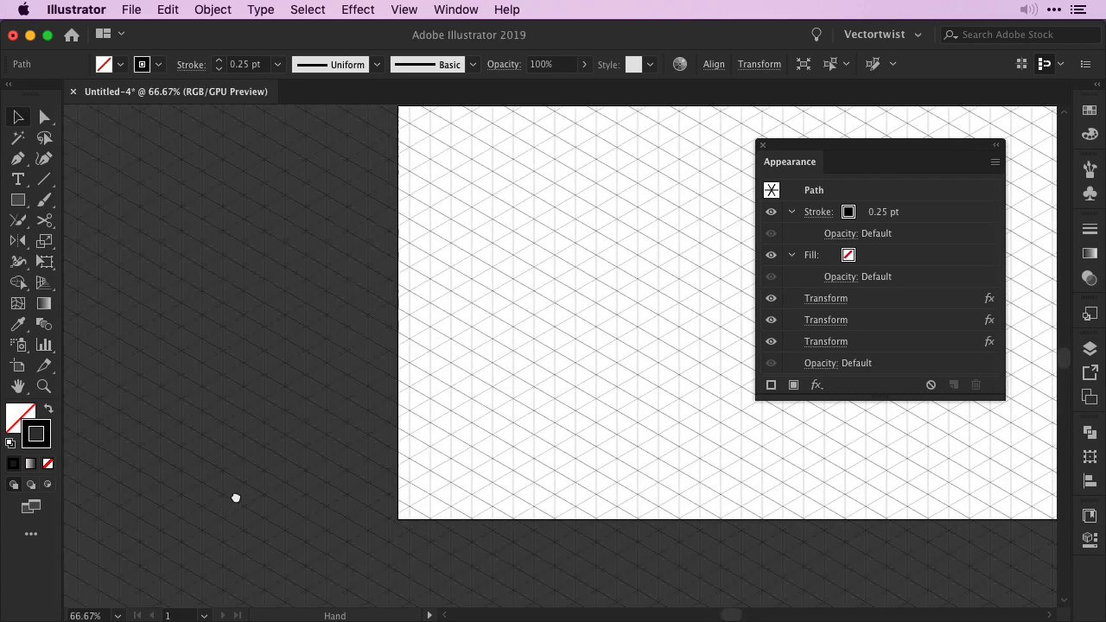
pyautogui.hscroll(10, 377, 437)
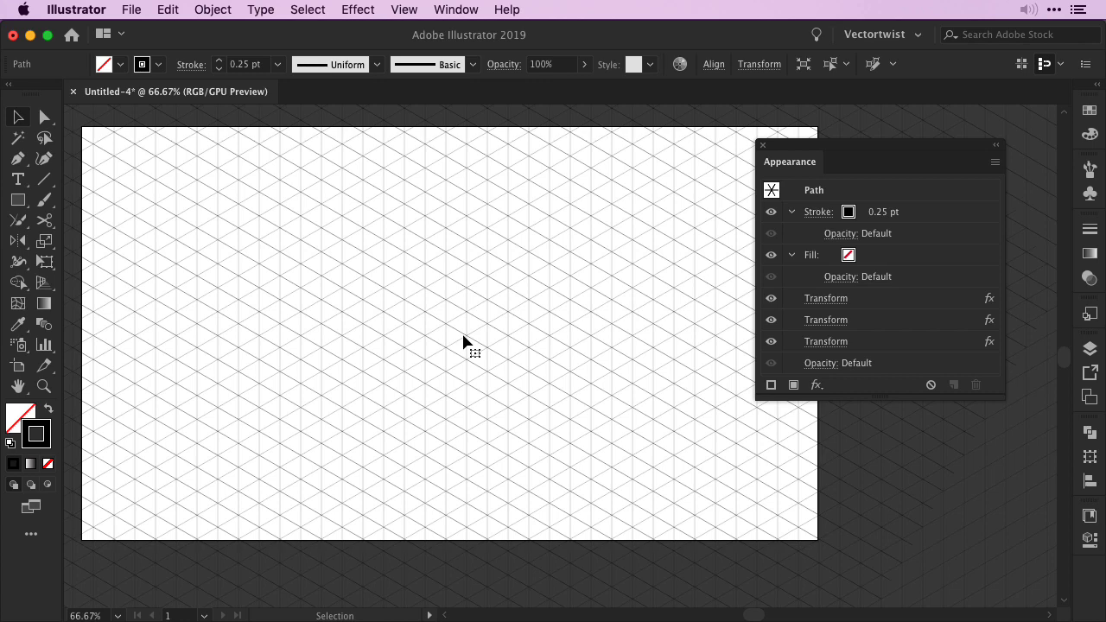
pyautogui.hscroll(-3, 608, 274)
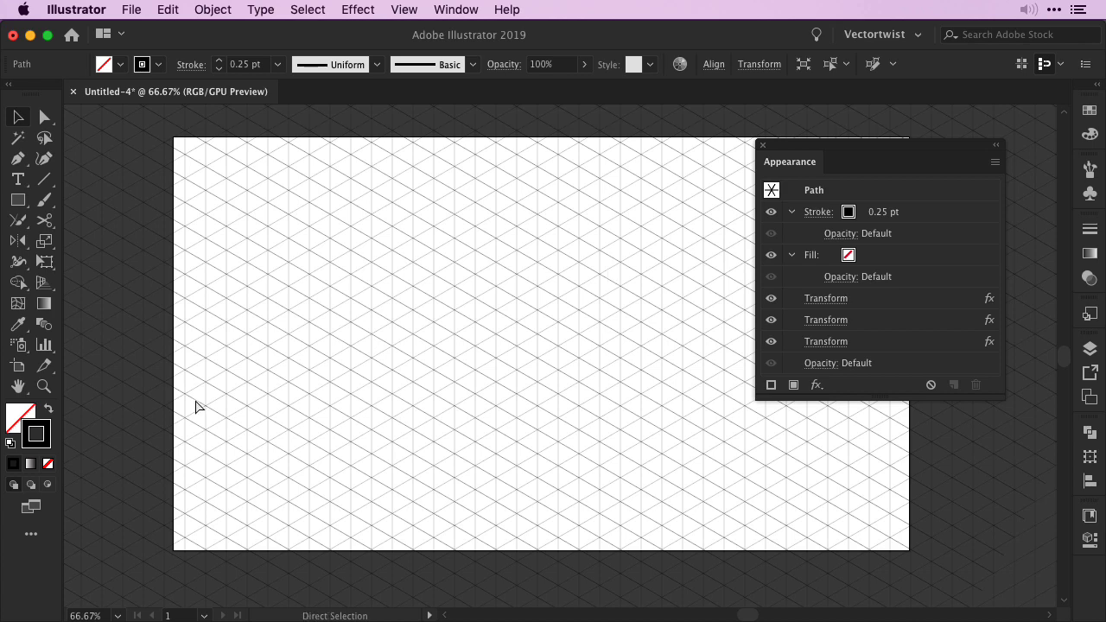
pyautogui.press('super+minus')
pyautogui.moveTo(647, 378); pyautogui.dragTo(292, 378)
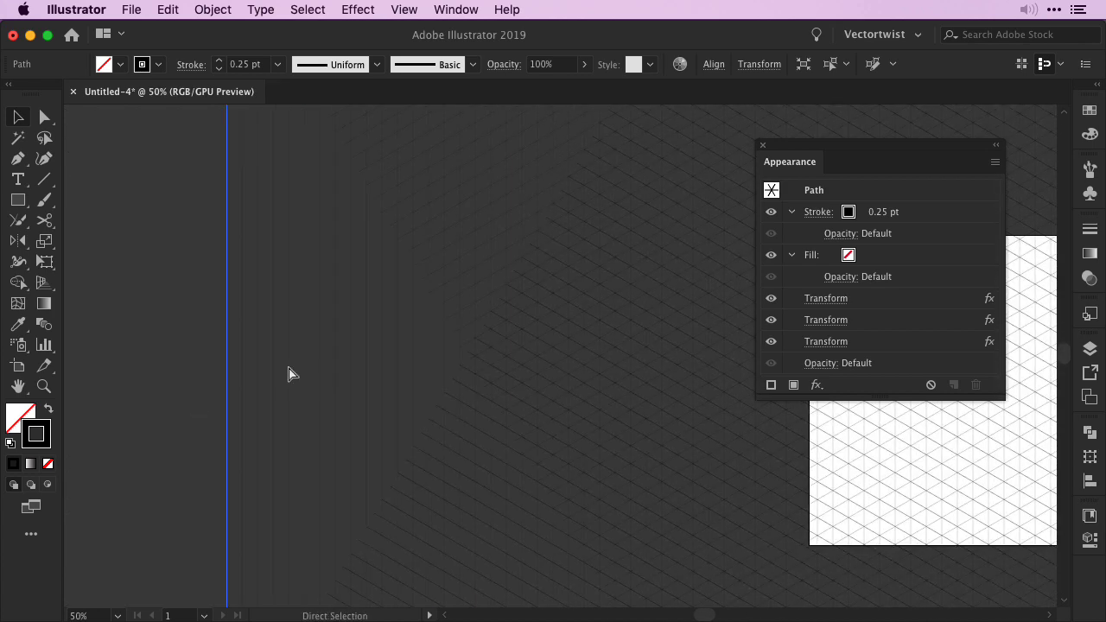
pyautogui.press('super+minus')
pyautogui.moveTo(722, 437); pyautogui.dragTo(257, 385)
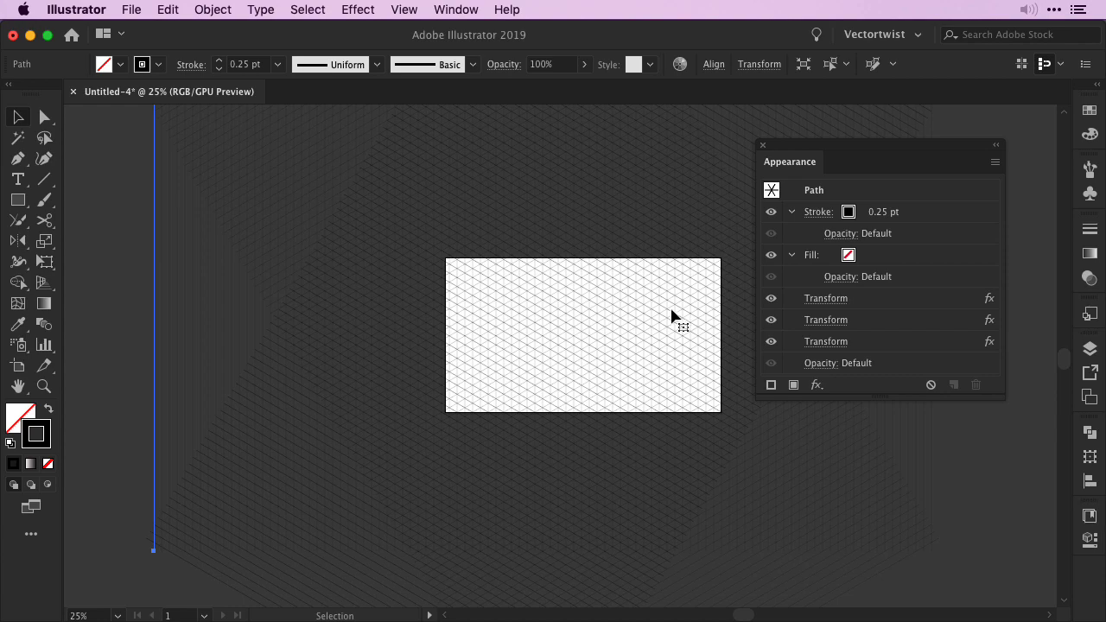
# Show the Graphic Styles panel, move Default Graphic Style to the end, and delete all other styles.
pyautogui.click(457, 11)
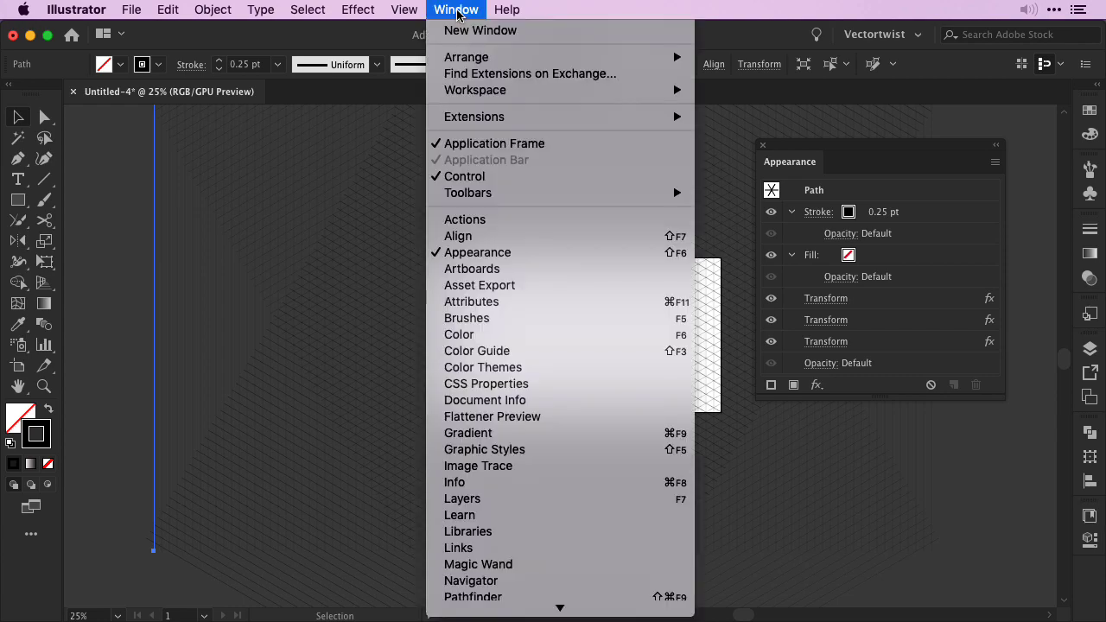
pyautogui.click(520, 450)
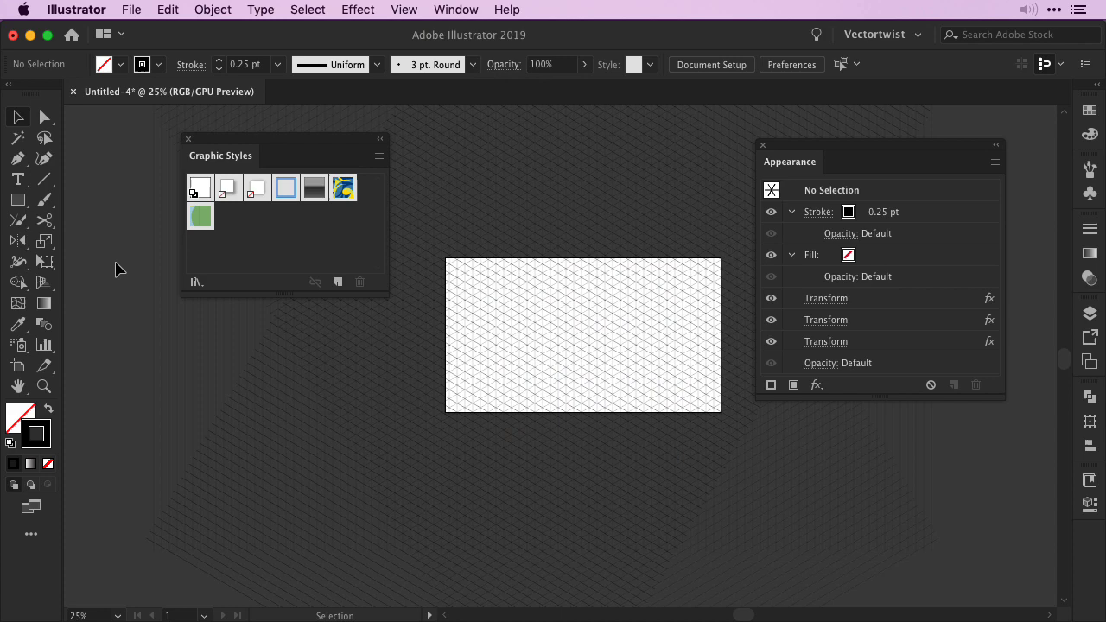
pyautogui.click(198, 188)
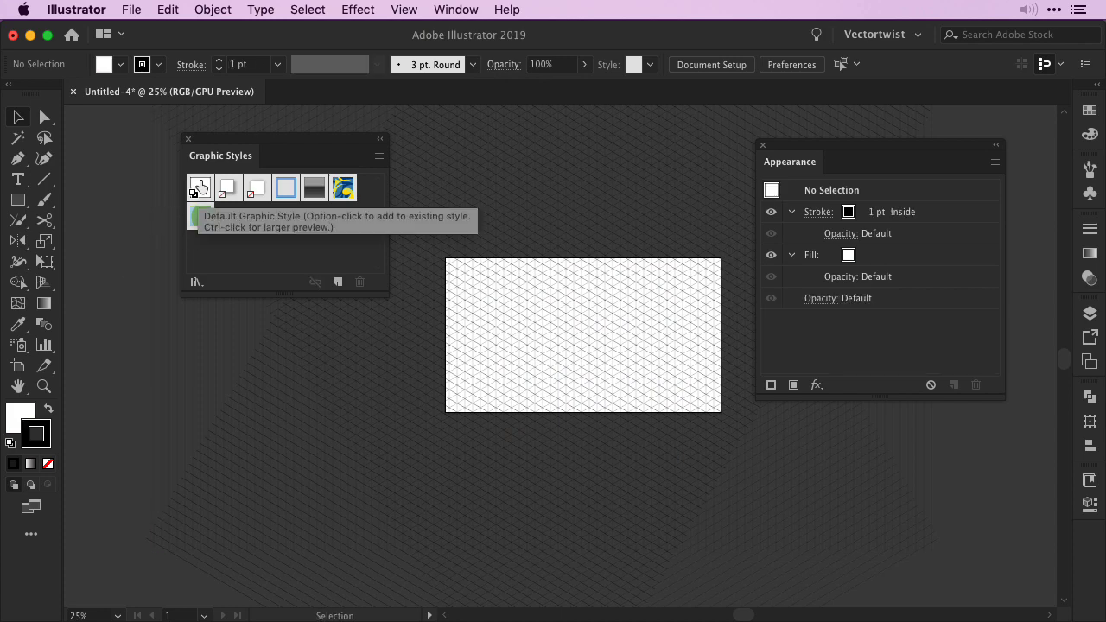
pyautogui.moveTo(198, 187); pyautogui.dragTo(247, 236)
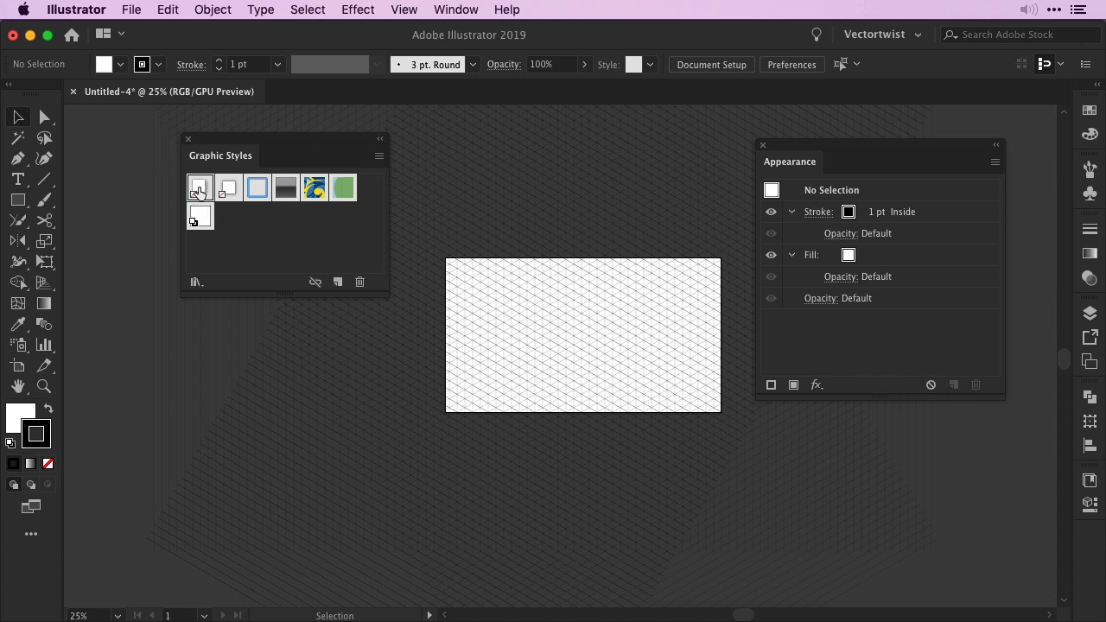
pyautogui.keyDown('shift'); pyautogui.click(197, 217); pyautogui.keyUp('shift')
pyautogui.click(359, 283)
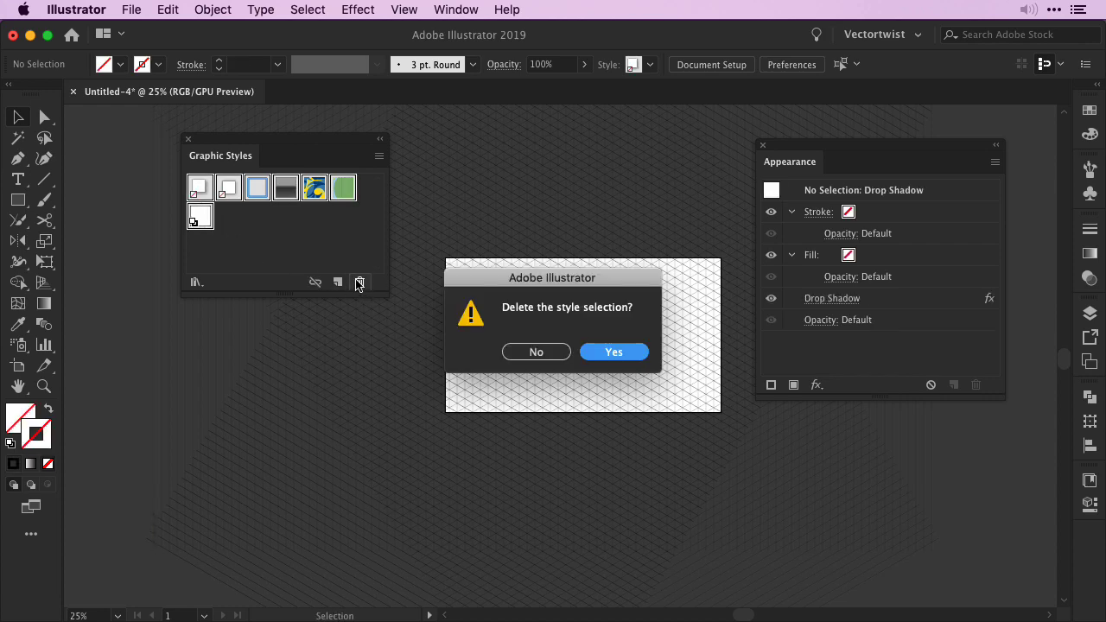
pyautogui.click(626, 352)
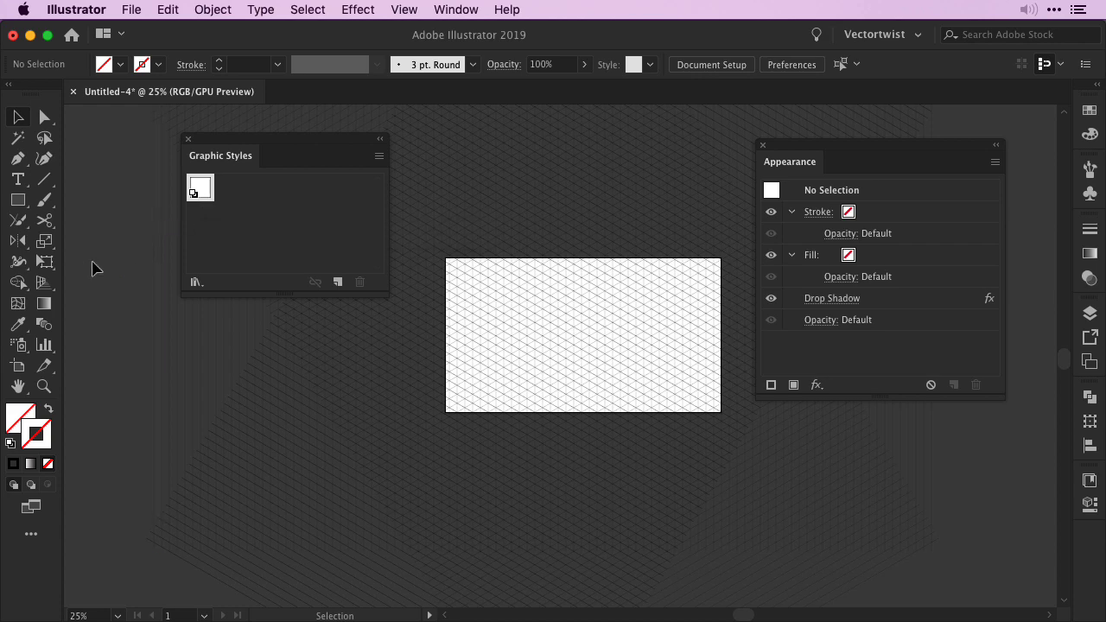
# Select the grid line, save its appearance as a new graphic style, and name it 'Iso Grid'.
pyautogui.moveTo(121, 217); pyautogui.dragTo(170, 257)
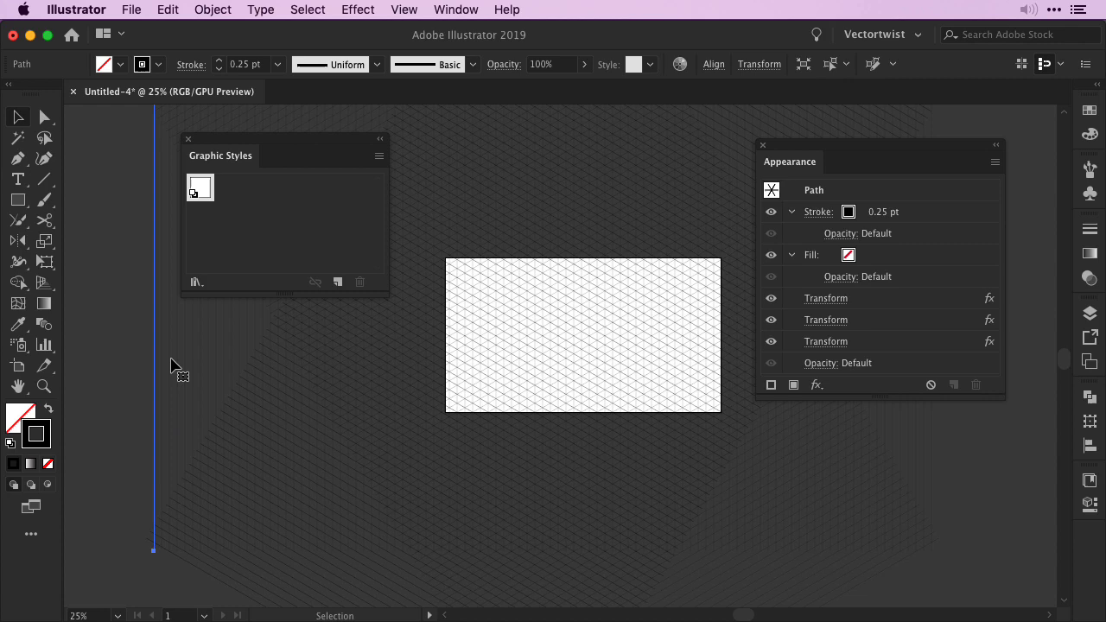
pyautogui.click(337, 284)
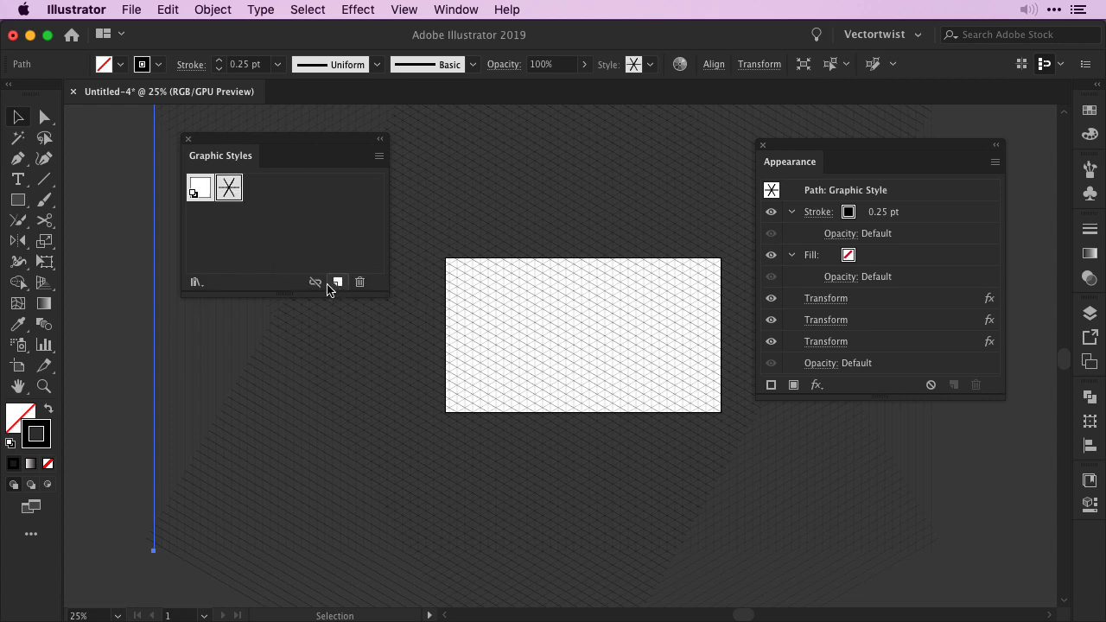
pyautogui.doubleClick(228, 188)
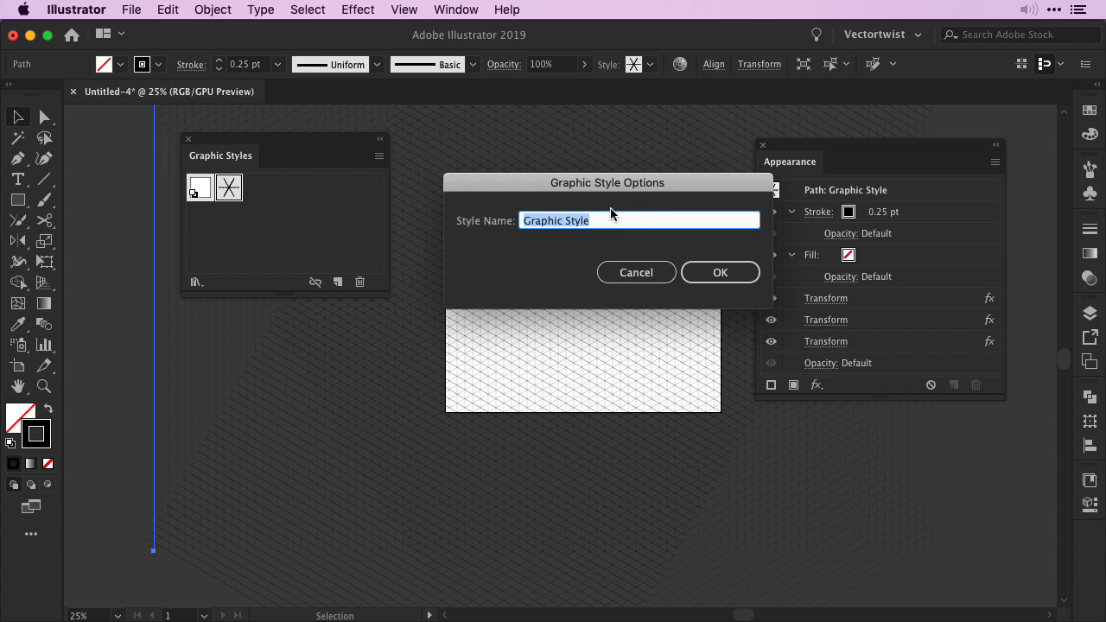
pyautogui.write('Iso Grid')
pyautogui.click(720, 272)
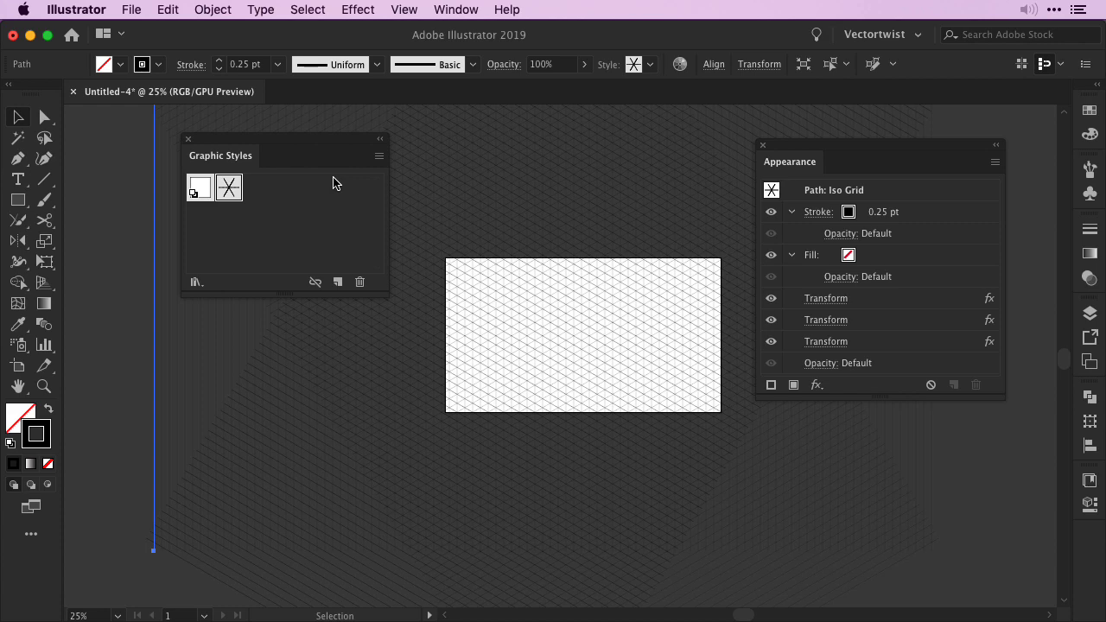
# Save the graphic styles as a library file named iso-grid.ai.
pyautogui.click(378, 158)
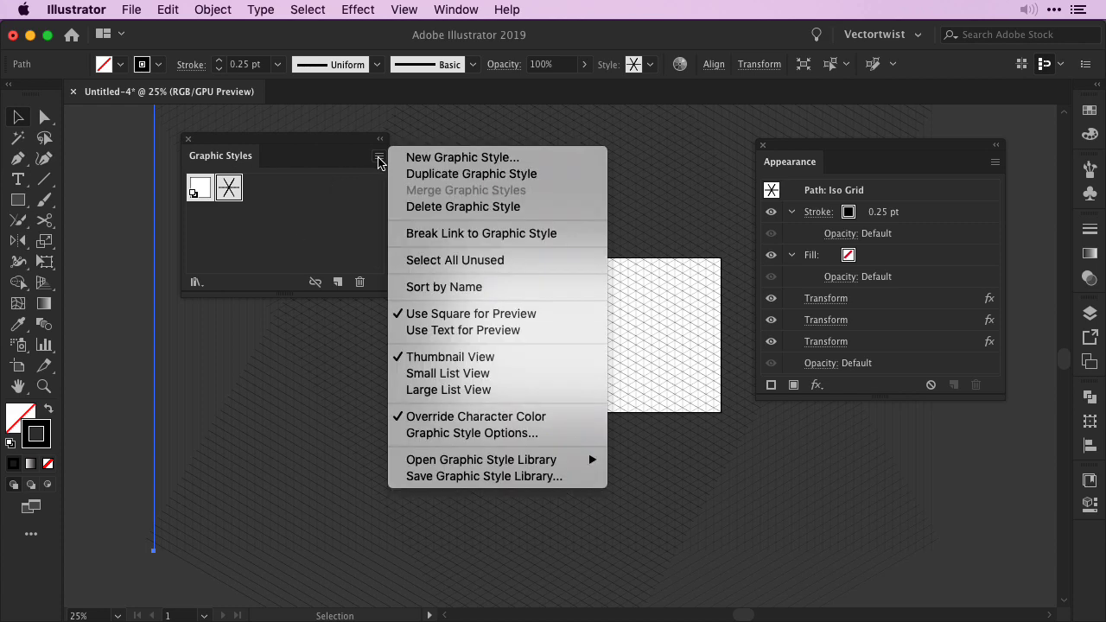
pyautogui.click(410, 478)
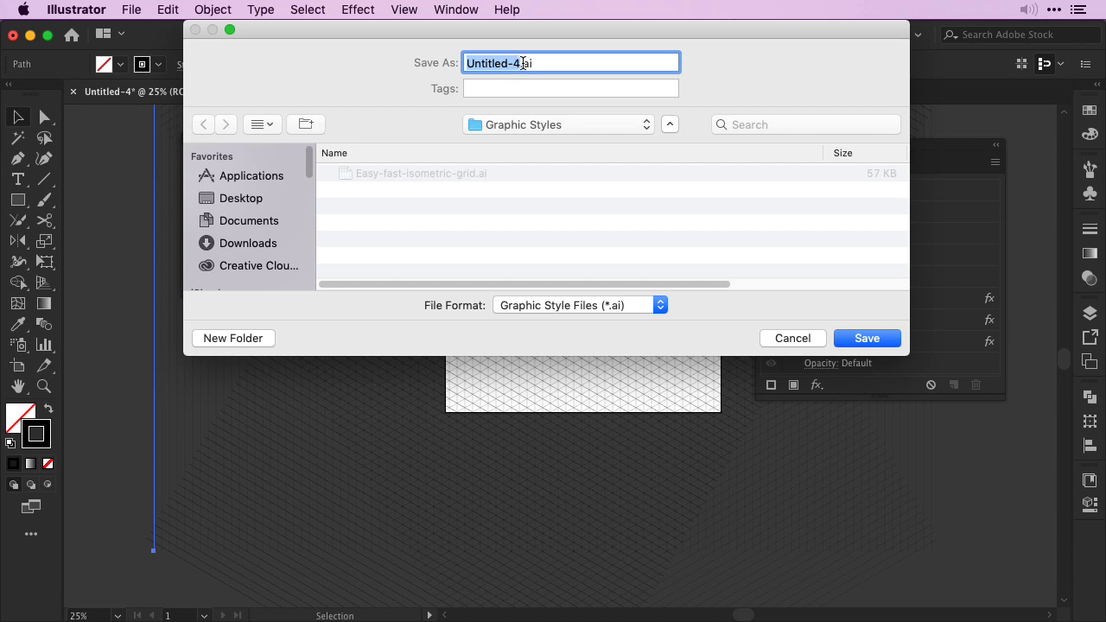
pyautogui.write('iso-grid')
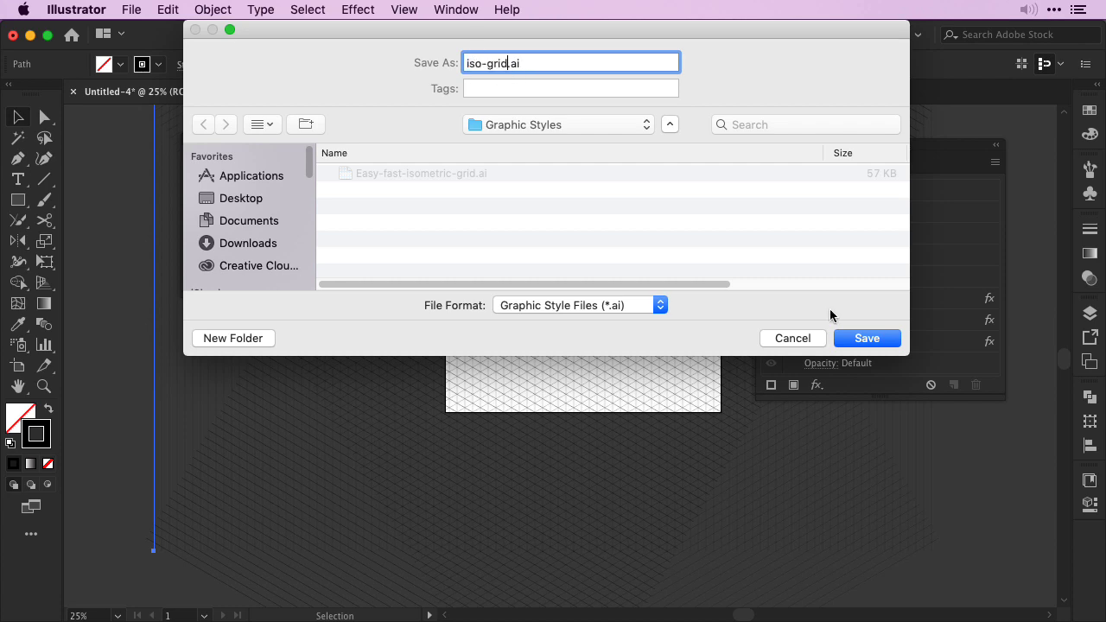
pyautogui.click(867, 338)
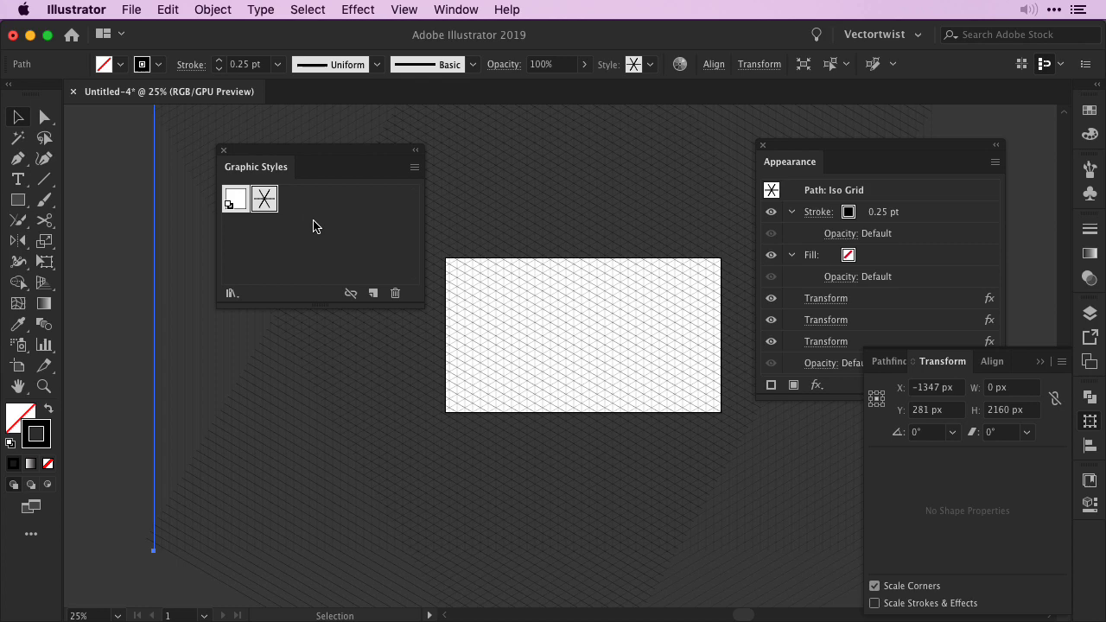
# Load the saved user-defined 'iso-grid' graphic style library from the Graphic Styles panel menu.
pyautogui.click(414, 170)
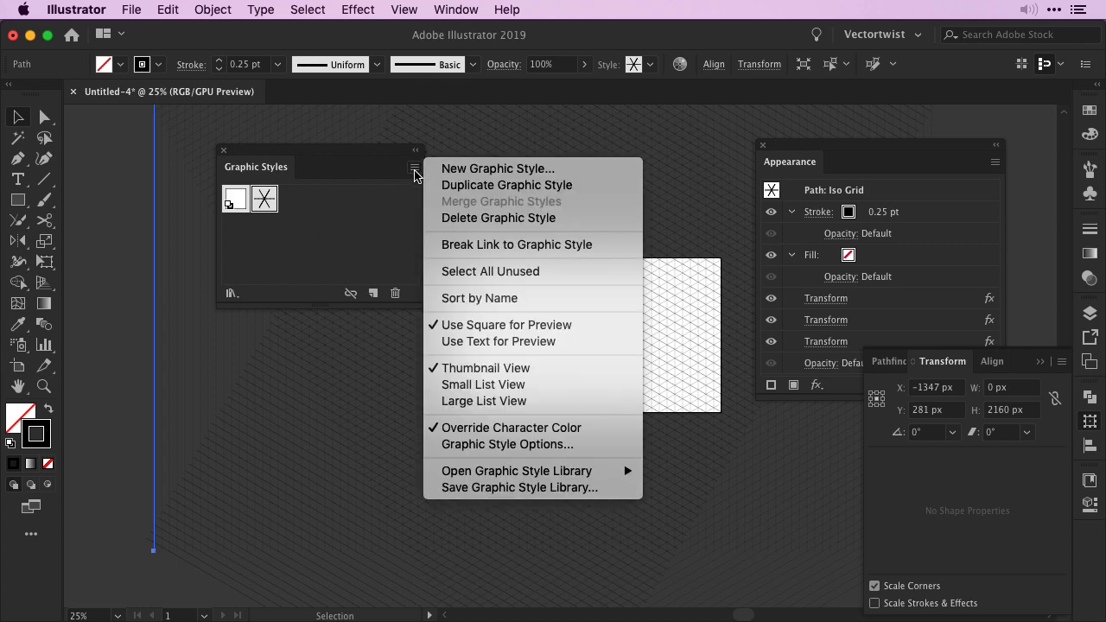
pyautogui.moveTo(447, 475)
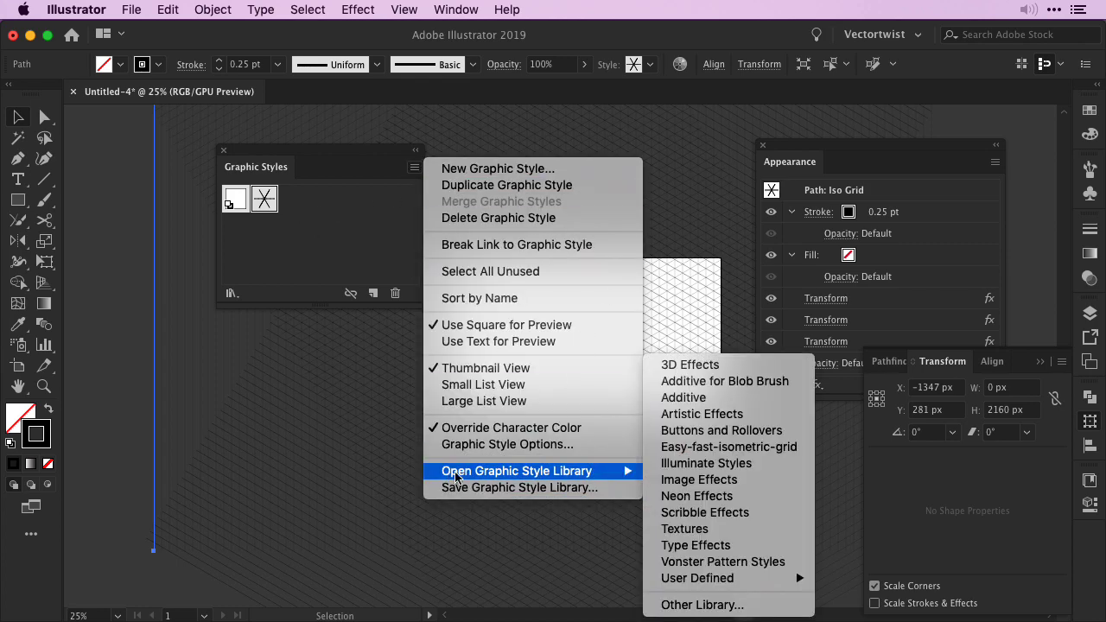
pyautogui.moveTo(708, 584)
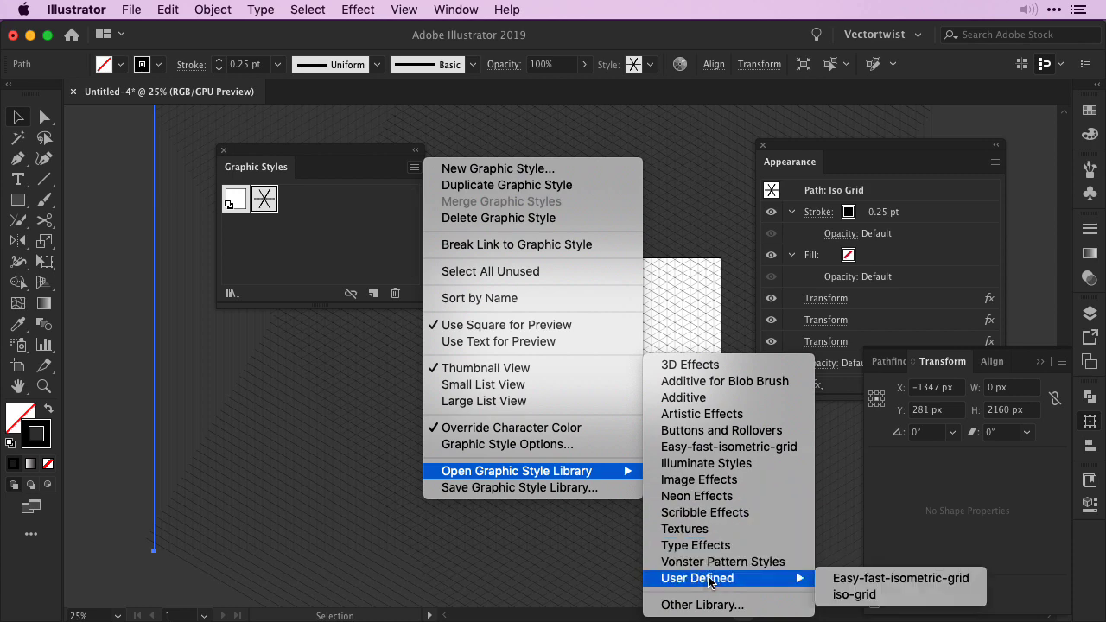
pyautogui.click(860, 596)
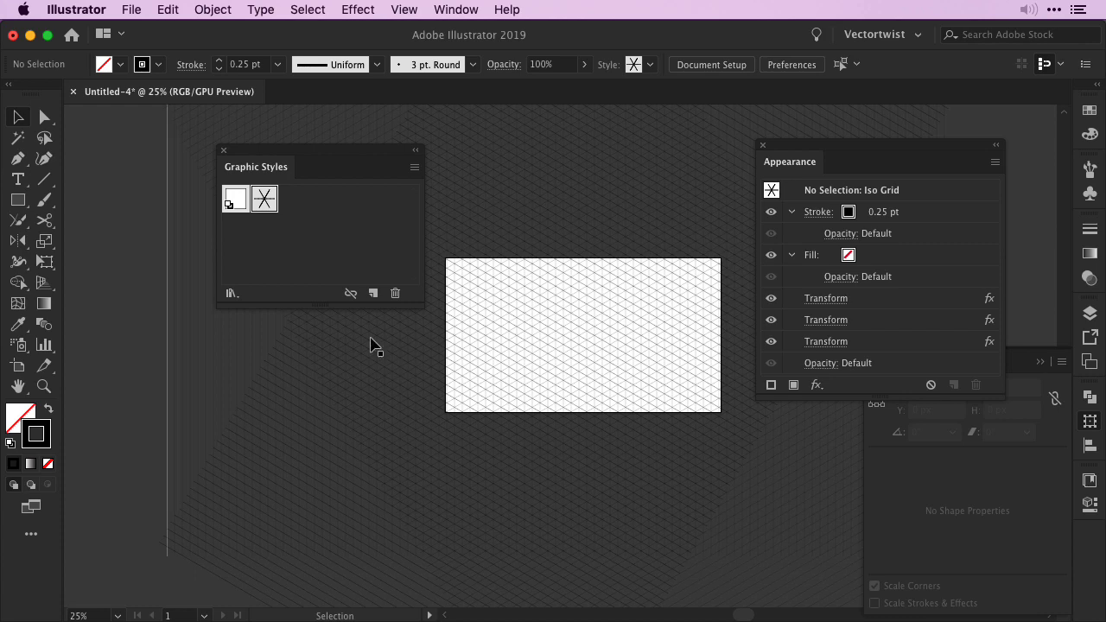
# Change the line's first Transform effect to Move Horizontal 72 px, with Preview on.
pyautogui.click(167, 348)
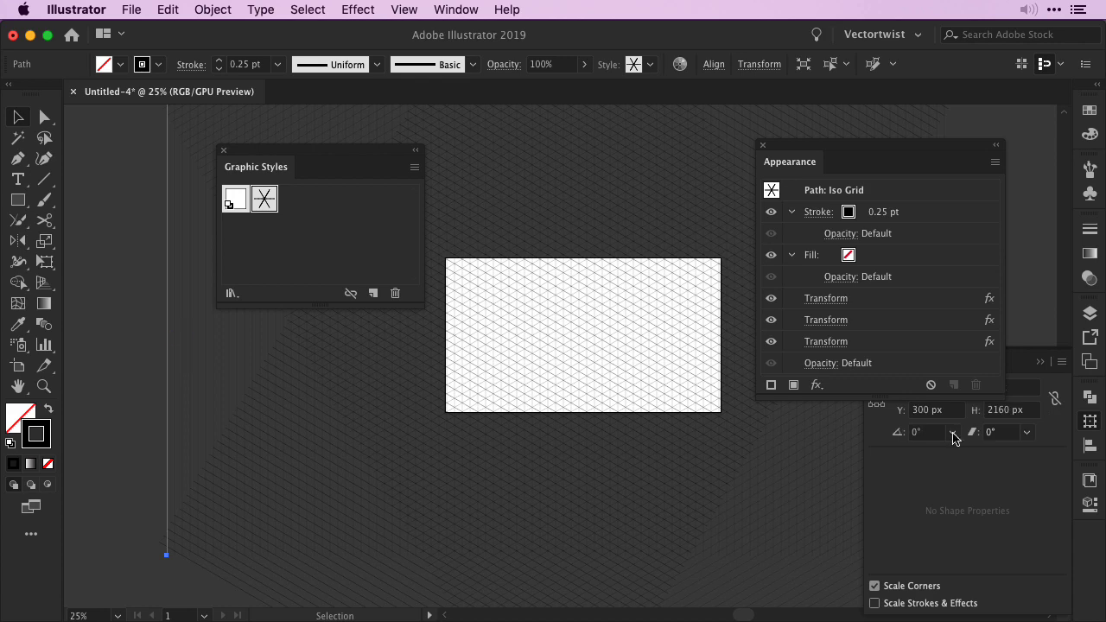
pyautogui.click(831, 298)
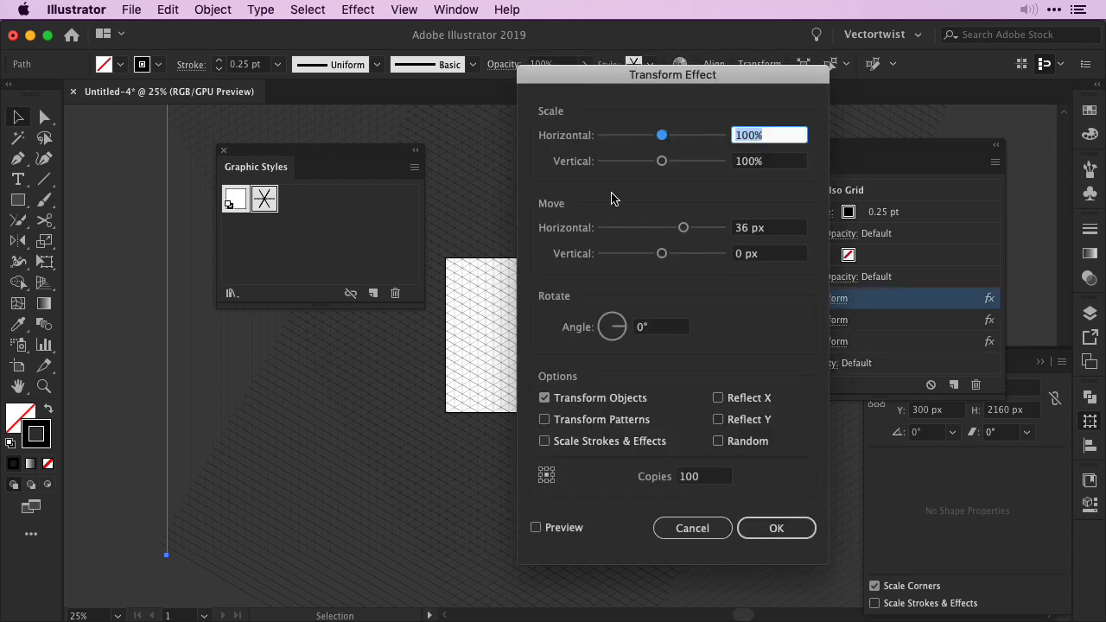
pyautogui.doubleClick(748, 230)
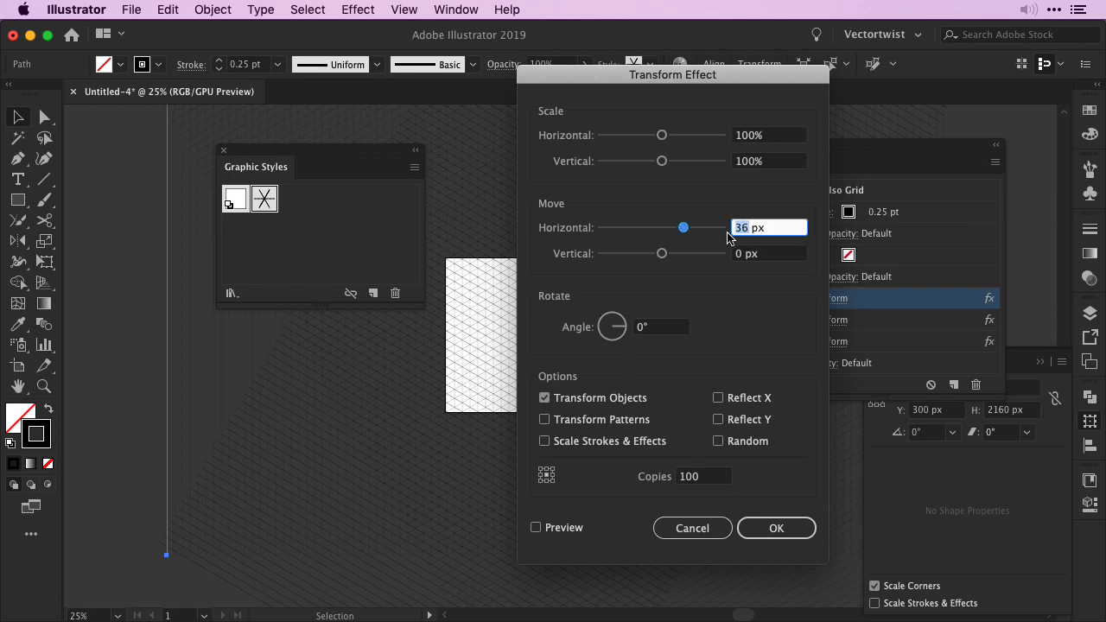
pyautogui.write('18')
pyautogui.click(535, 527)
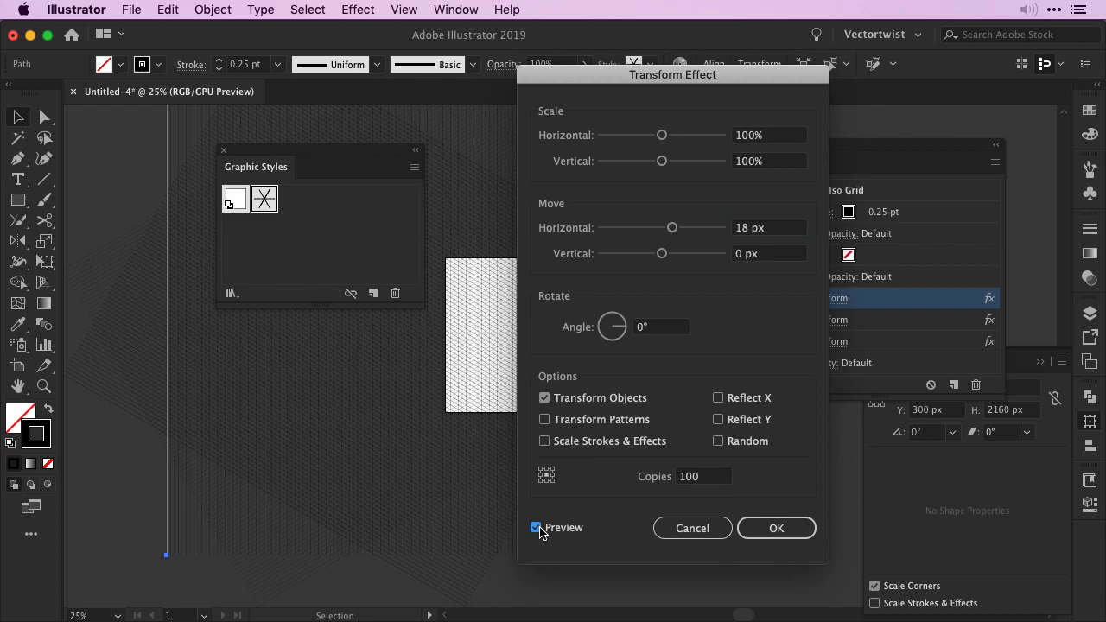
pyautogui.moveTo(605, 76); pyautogui.dragTo(838, 80)
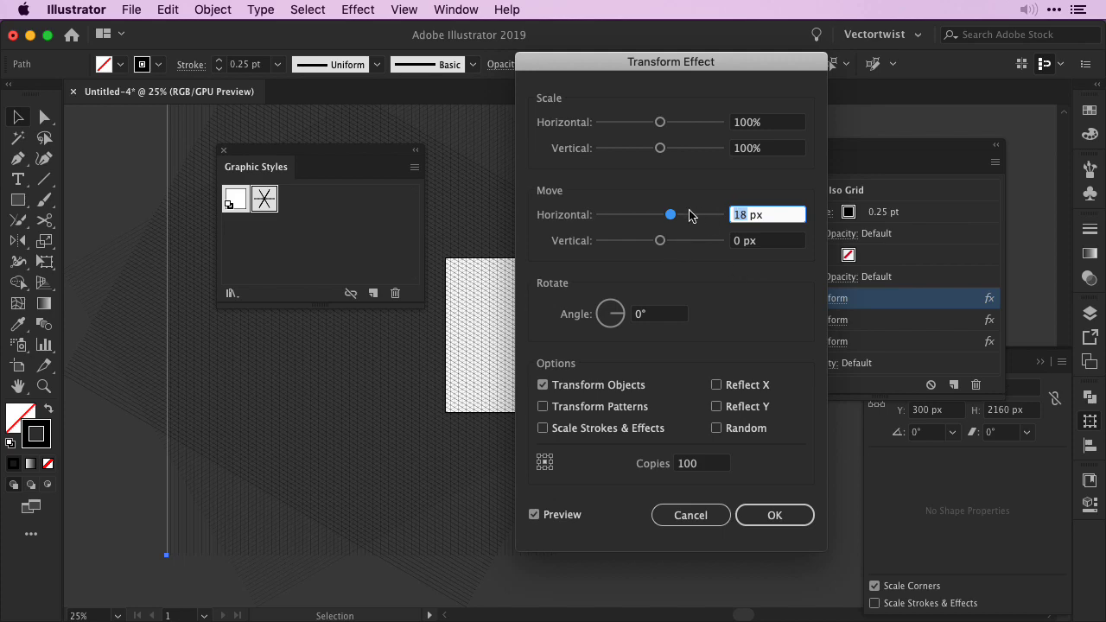
pyautogui.write('72')
pyautogui.click(534, 514)
pyautogui.moveTo(556, 68); pyautogui.dragTo(607, 85)
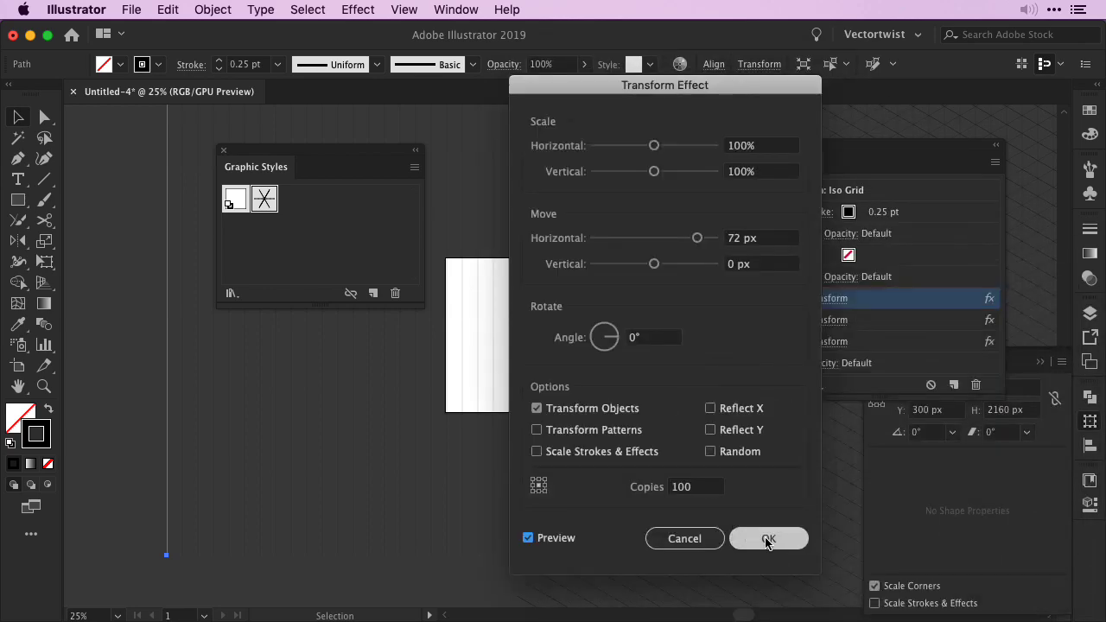
pyautogui.click(765, 538)
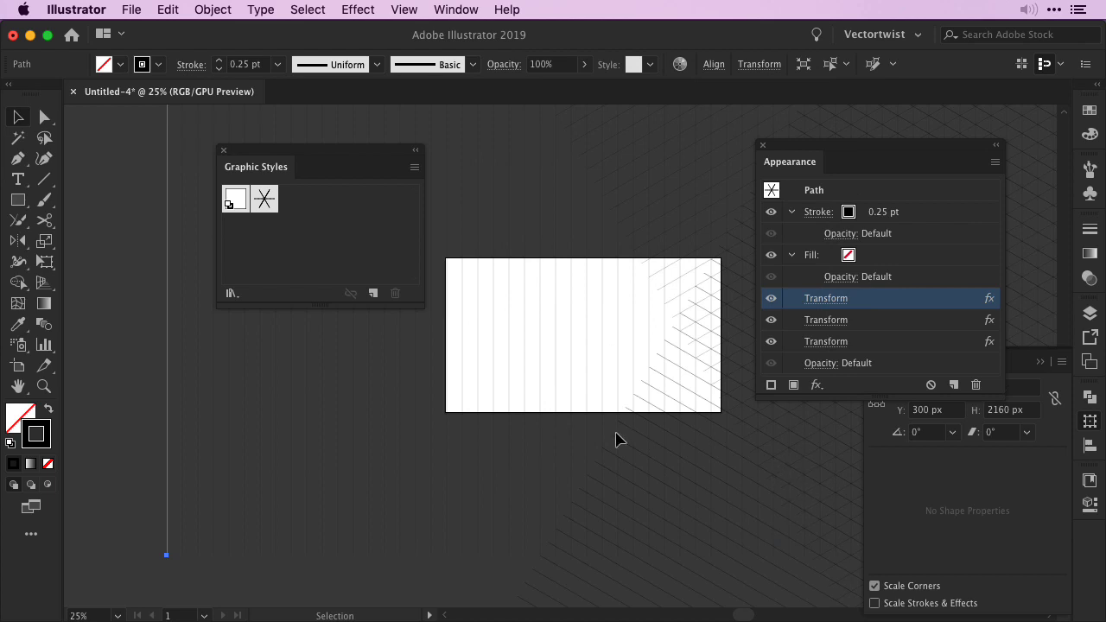
# Zoom out and pan to see the widened isometric grid across the whole artboard.
pyautogui.press('super+minus')
pyautogui.press('super+minus')
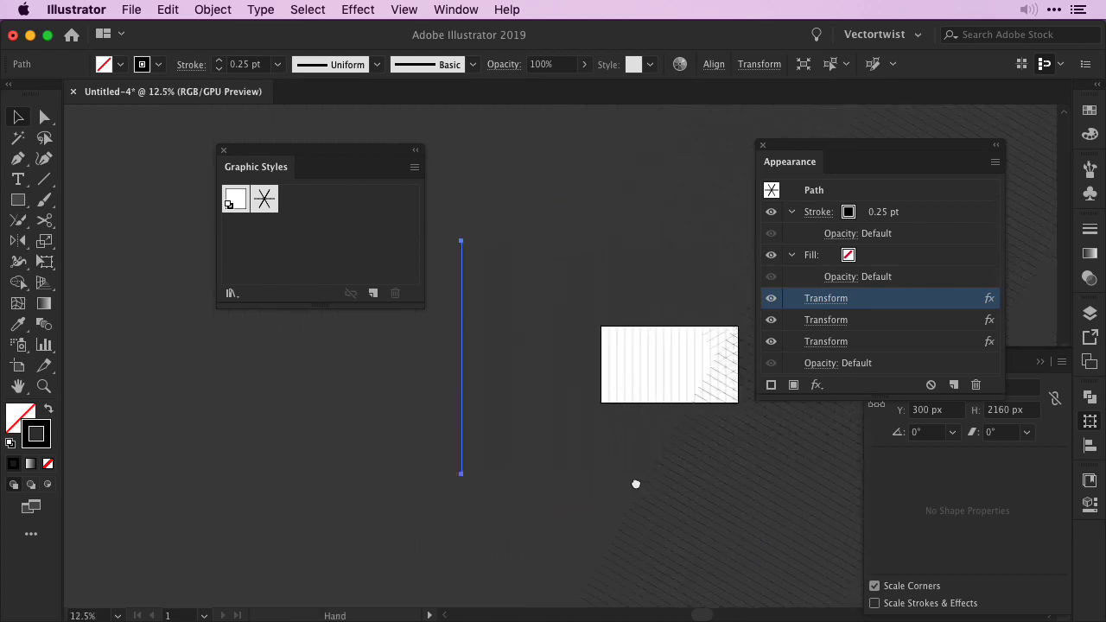
pyautogui.moveTo(635, 483); pyautogui.dragTo(439, 486)
pyautogui.moveTo(229, 481); pyautogui.dragTo(92, 476)
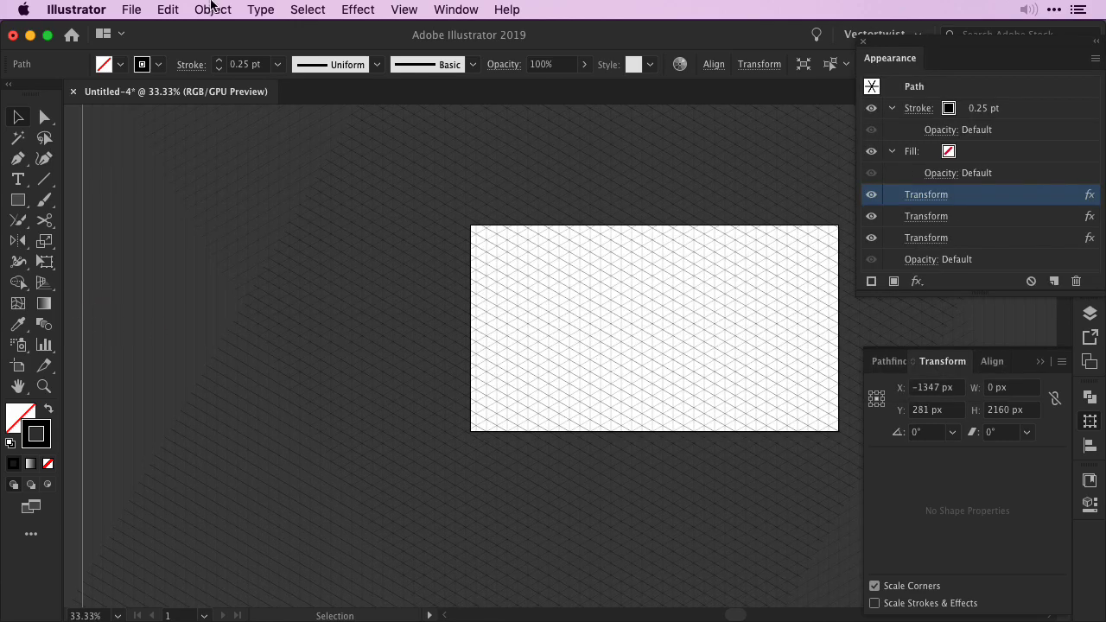
# Expand the styled line's appearance into real grid paths.
pyautogui.click(211, 7)
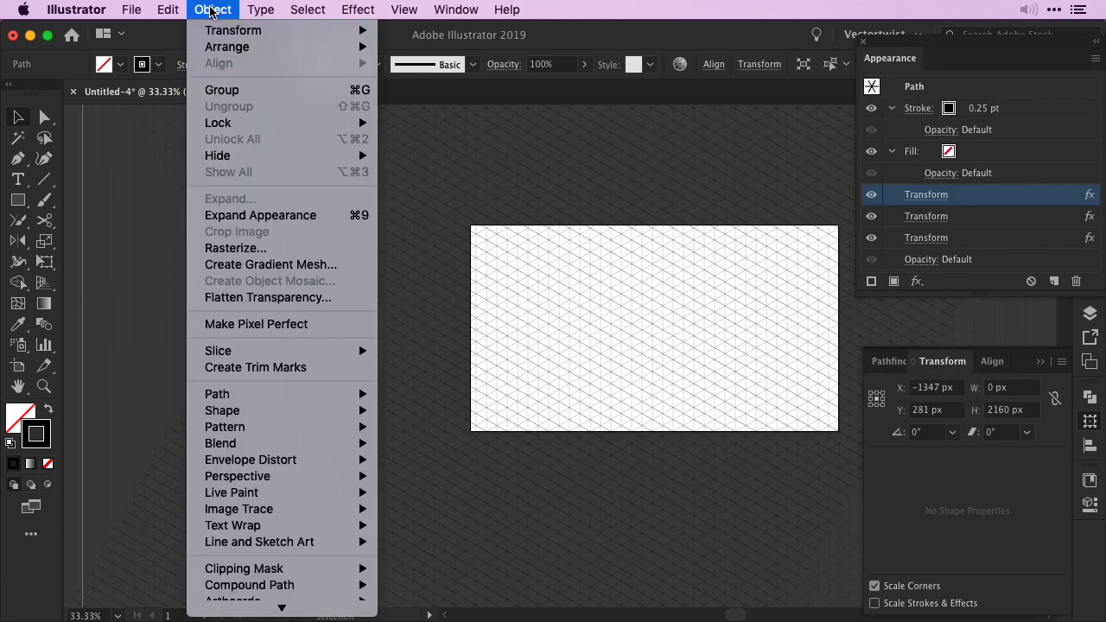
pyautogui.click(226, 220)
pyautogui.hscroll(5, 548, 334)
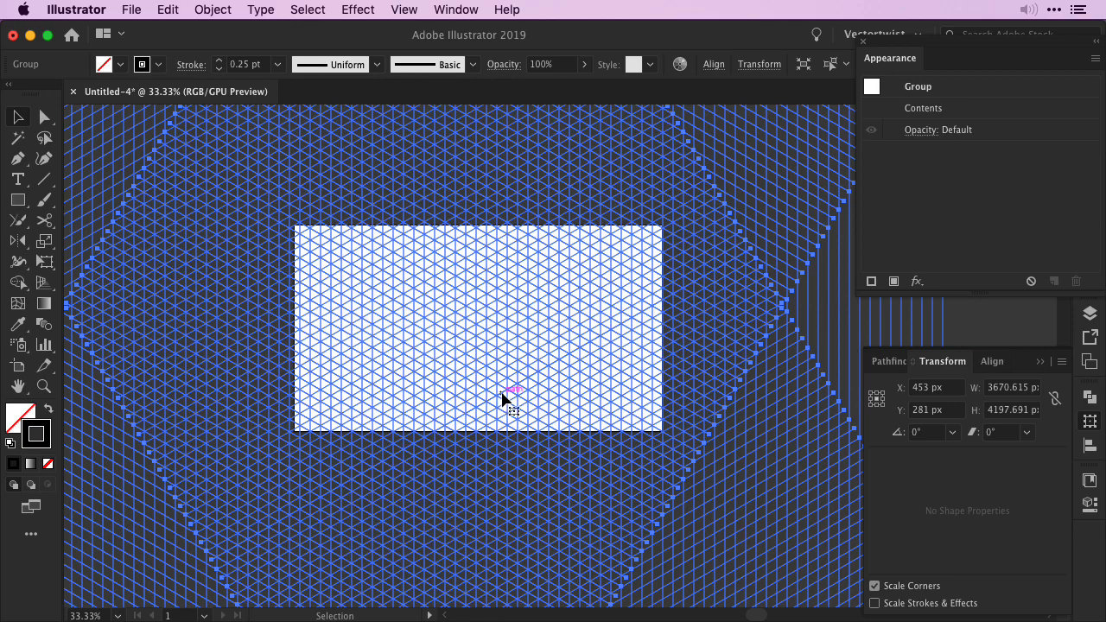
# Convert the expanded grid paths into guides with Make Guides.
pyautogui.click(405, 9)
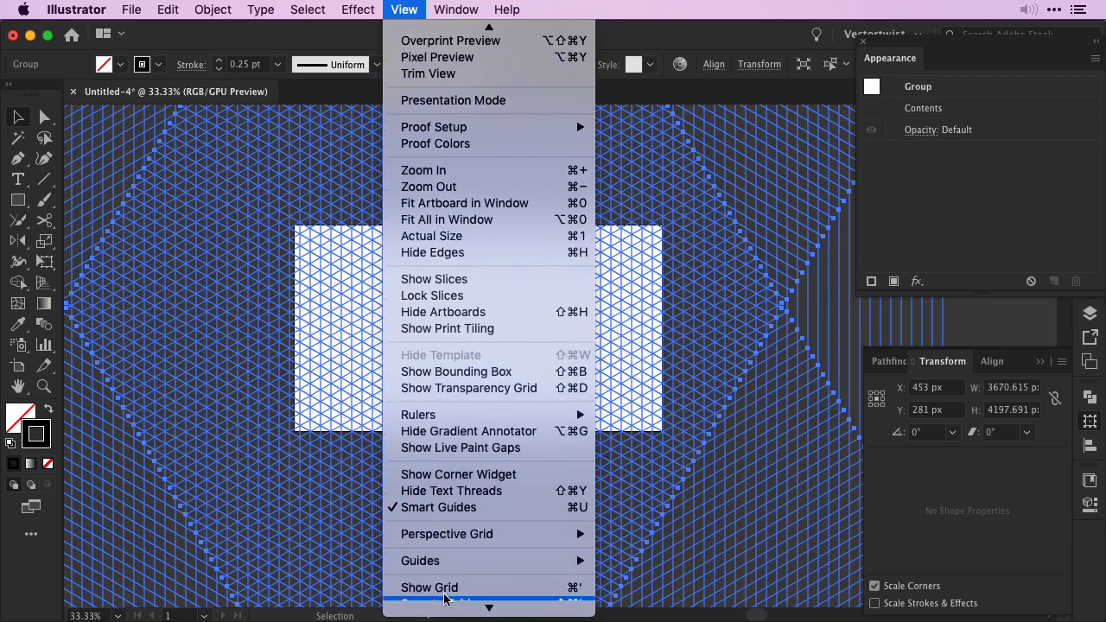
pyautogui.moveTo(513, 561)
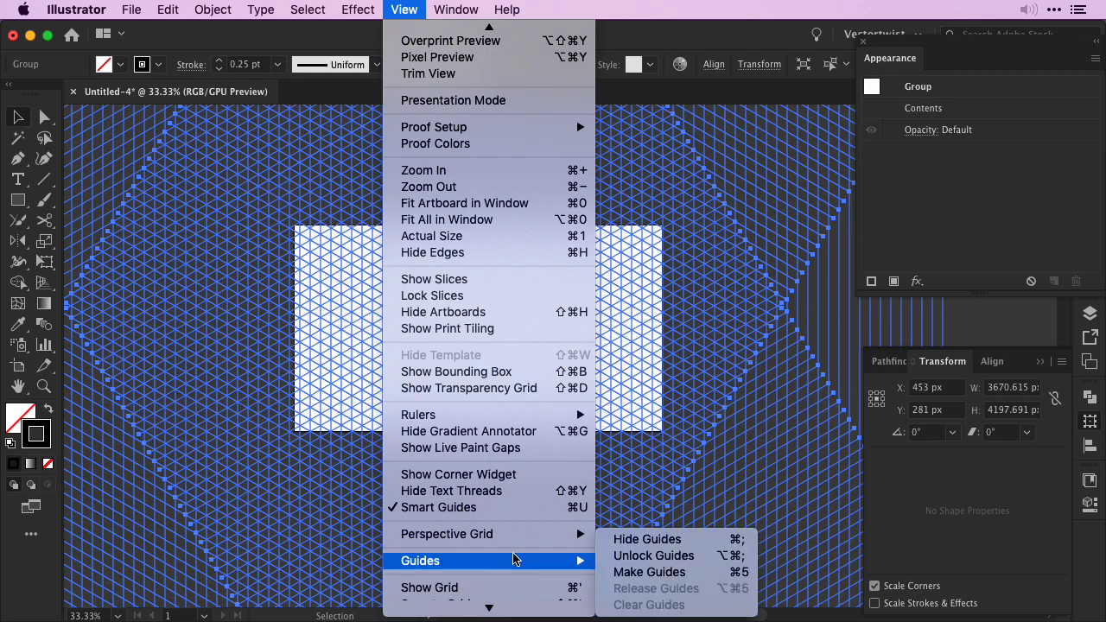
pyautogui.click(671, 573)
# Zoom to actual size, pan, and toggle guide visibility to inspect the guide grid.
pyautogui.press('super+1')
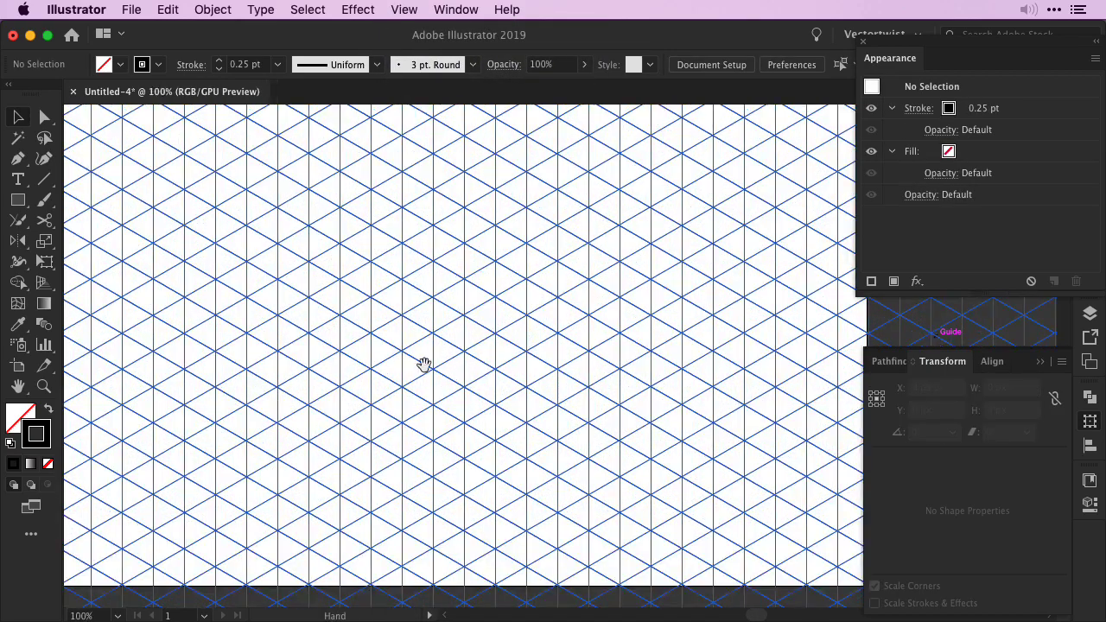
pyautogui.moveTo(424, 365); pyautogui.dragTo(696, 389)
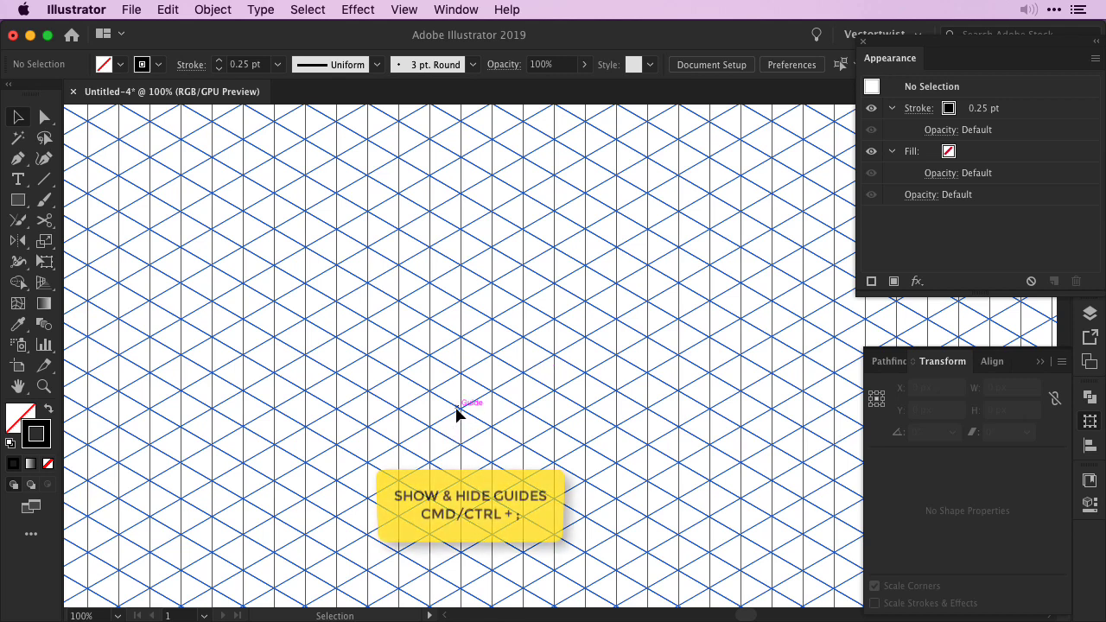
pyautogui.press('super')
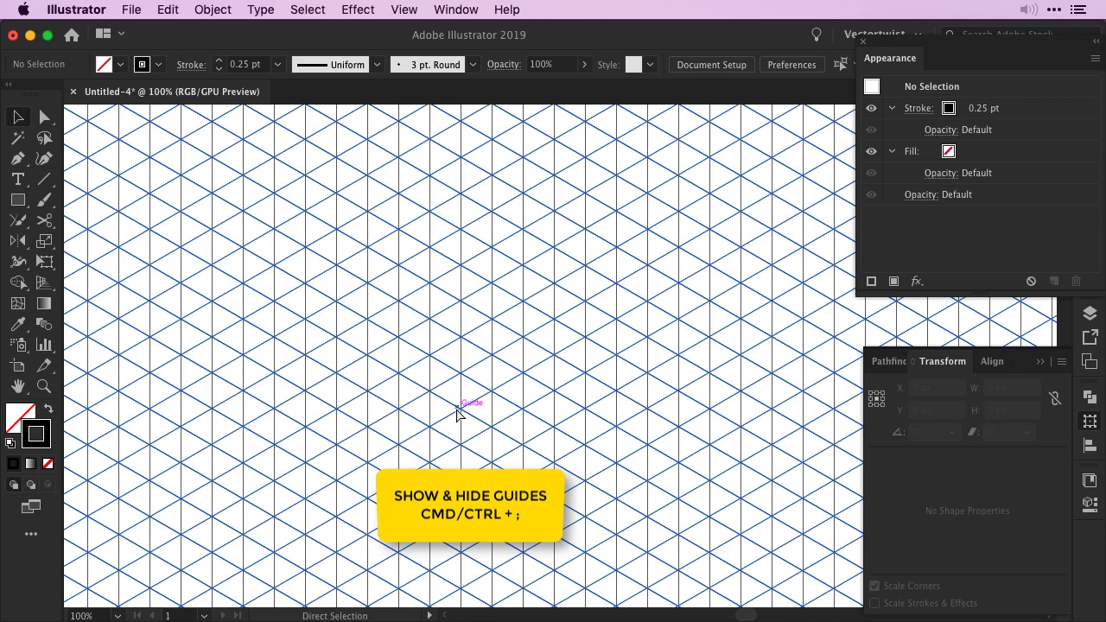
pyautogui.press('super+semicolon')
pyautogui.press('super+semicolon')
pyautogui.click(403, 10)
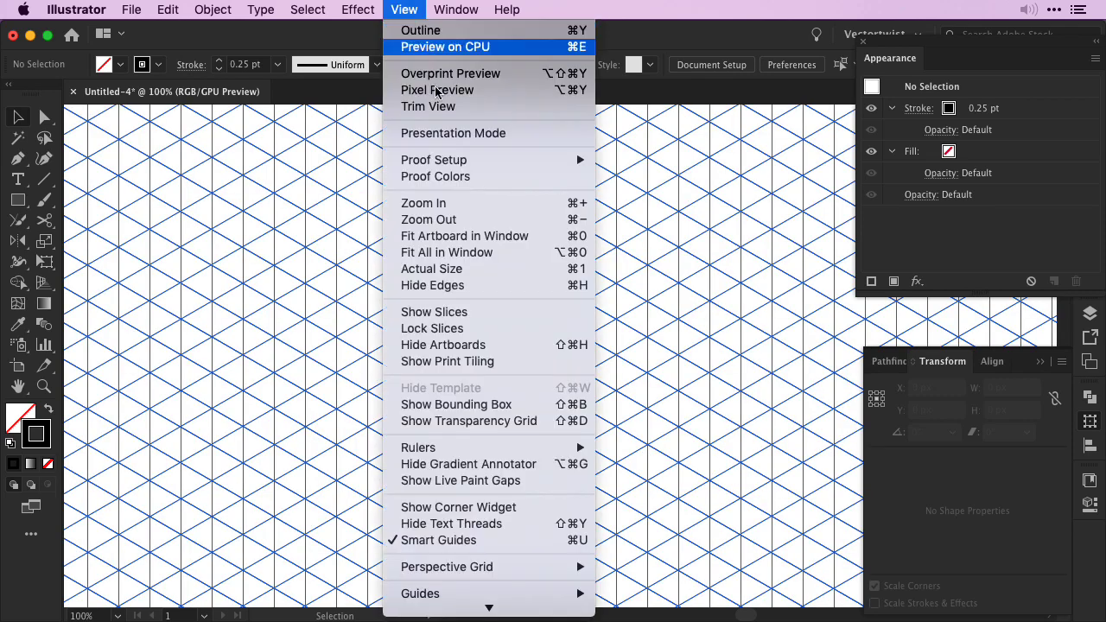
pyautogui.click(335, 367)
# Draw a closed rhombus with the Pen tool, snapping its four corners to grid intersections.
pyautogui.press('p')
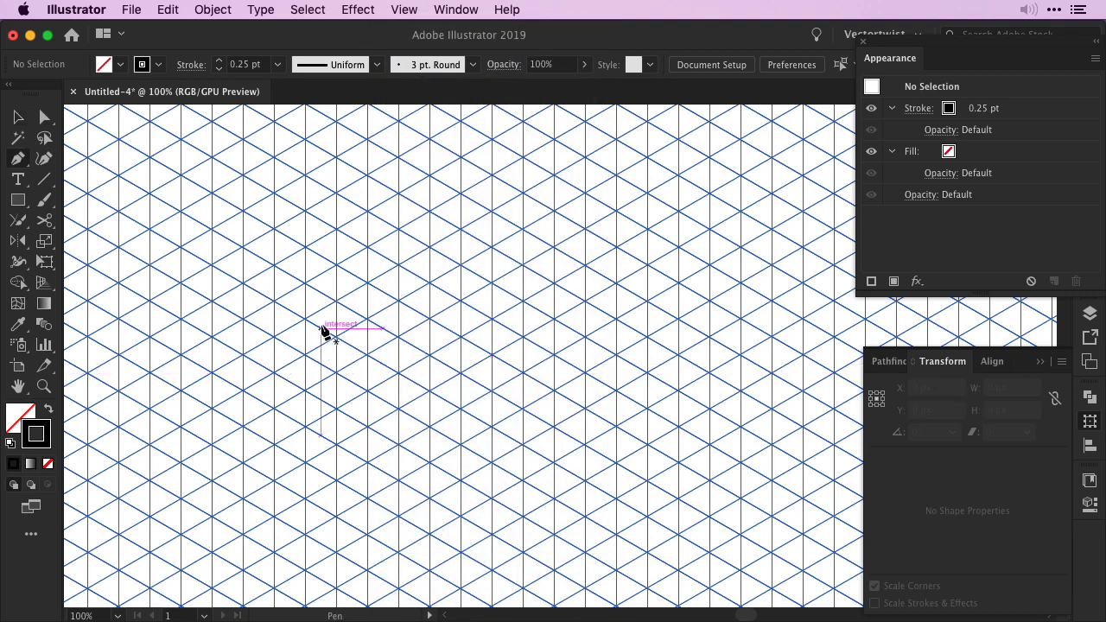
pyautogui.hotkey('shift', 'x')
pyautogui.click(275, 336)
pyautogui.click(461, 229)
pyautogui.click(615, 319)
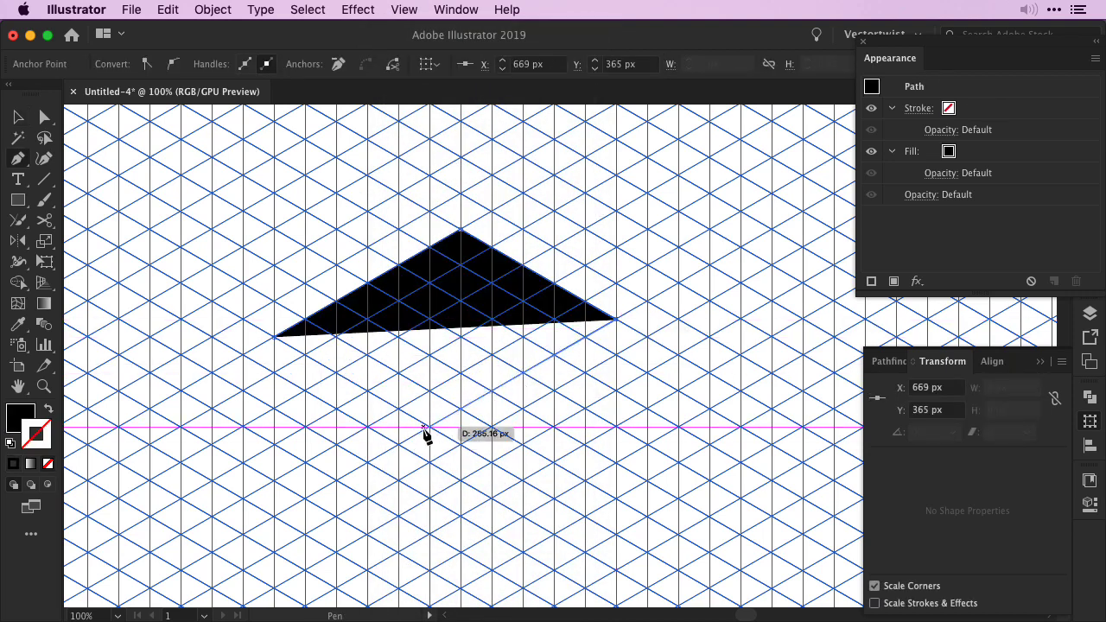
pyautogui.click(429, 425)
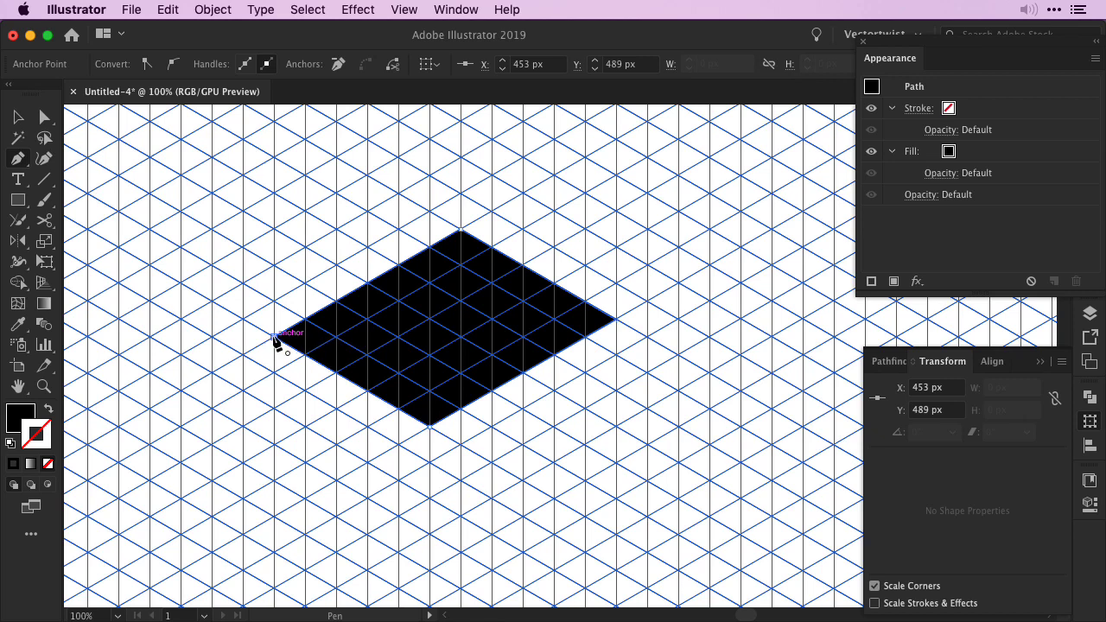
pyautogui.click(277, 341)
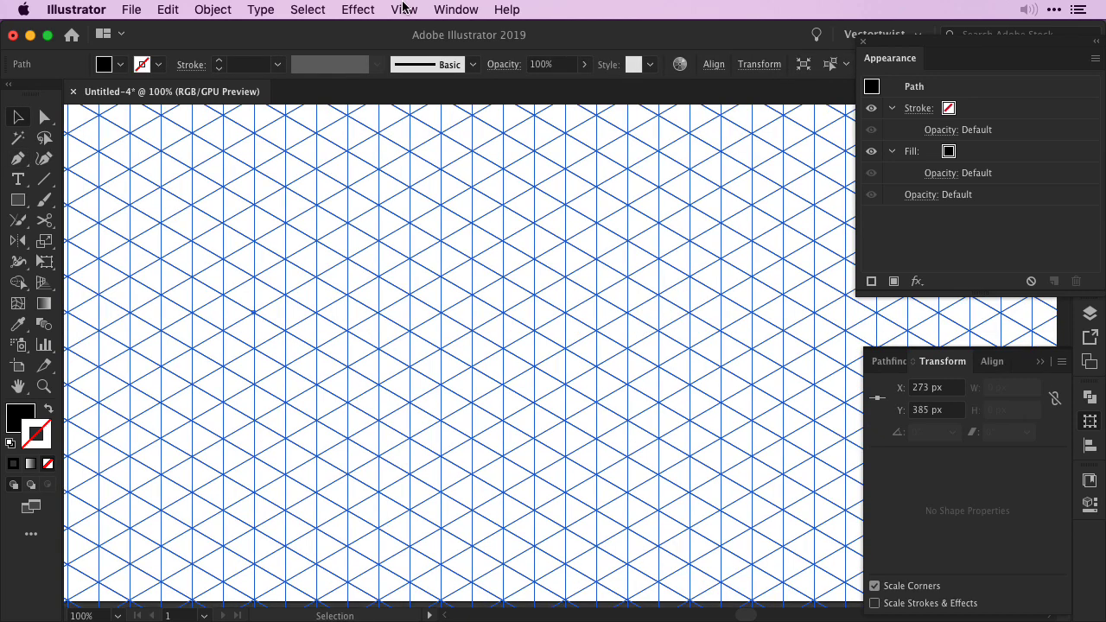
# Clear all guides from the document and zoom out to the whole artboard.
pyautogui.click(404, 10)
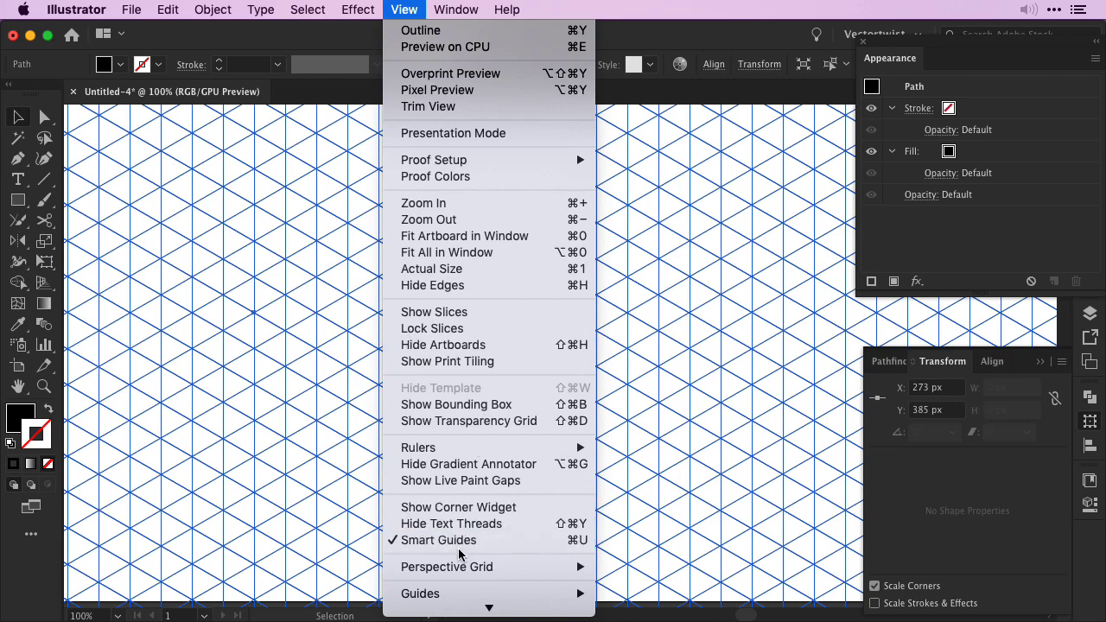
pyautogui.moveTo(464, 592)
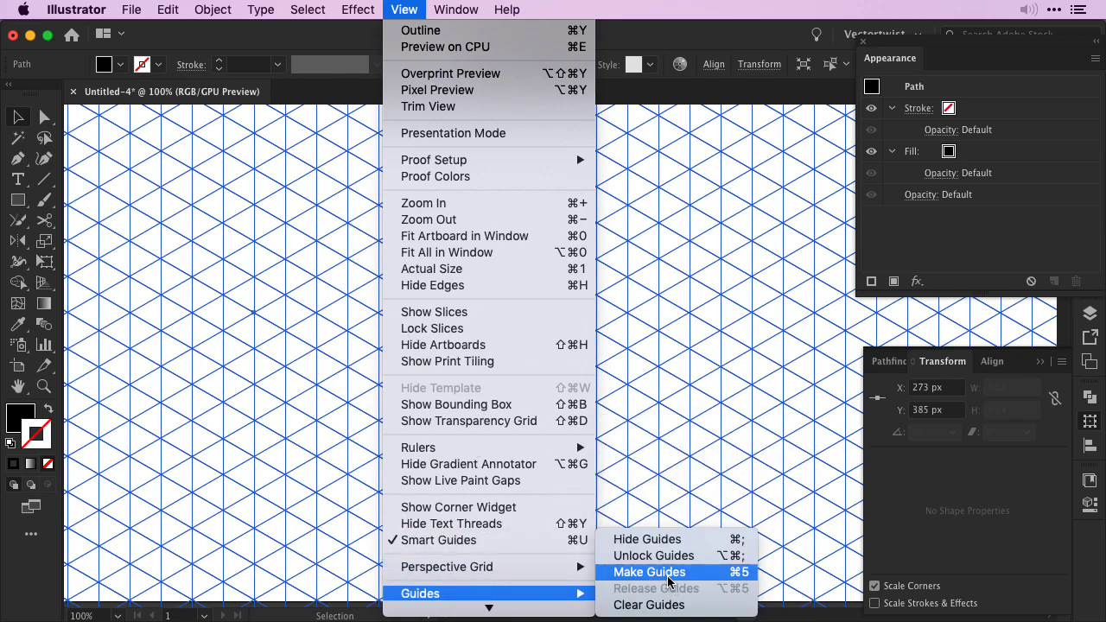
pyautogui.click(652, 606)
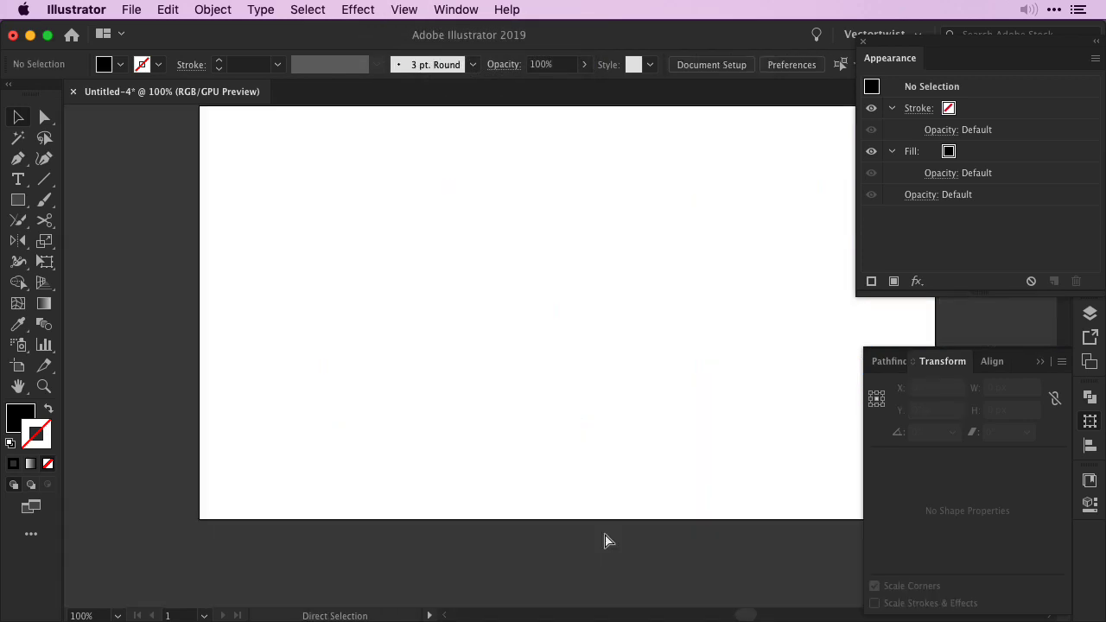
pyautogui.press('super+minus')
pyautogui.press('super+minus')
pyautogui.press('super+minus')
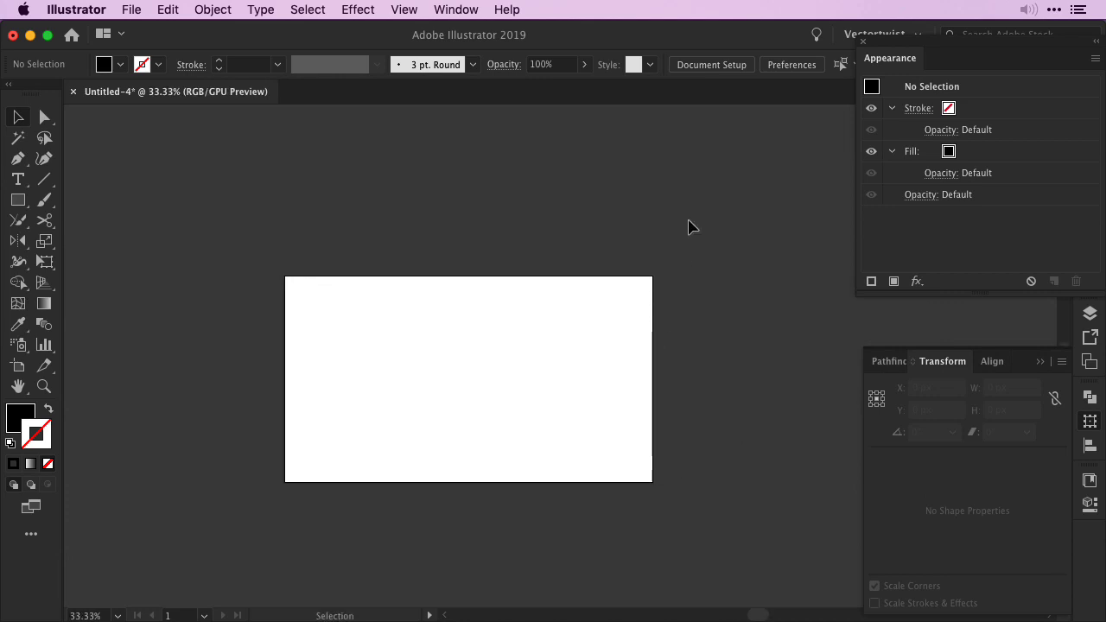
# Close the Appearance and Transform panels and show the Graphic Styles panel.
pyautogui.click(862, 40)
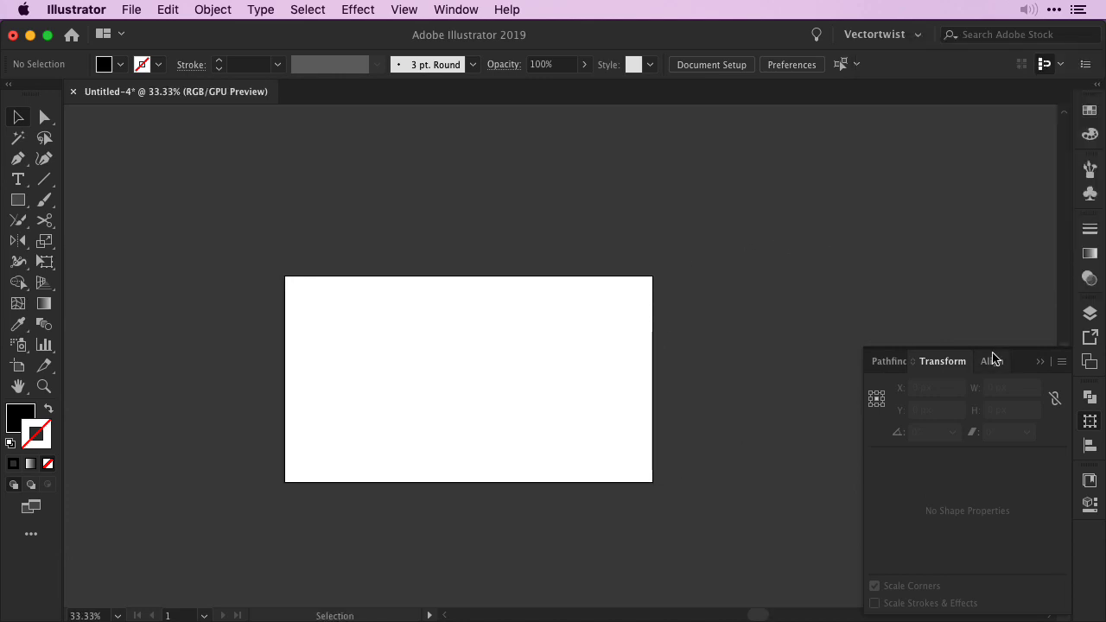
pyautogui.click(1040, 363)
pyautogui.click(455, 10)
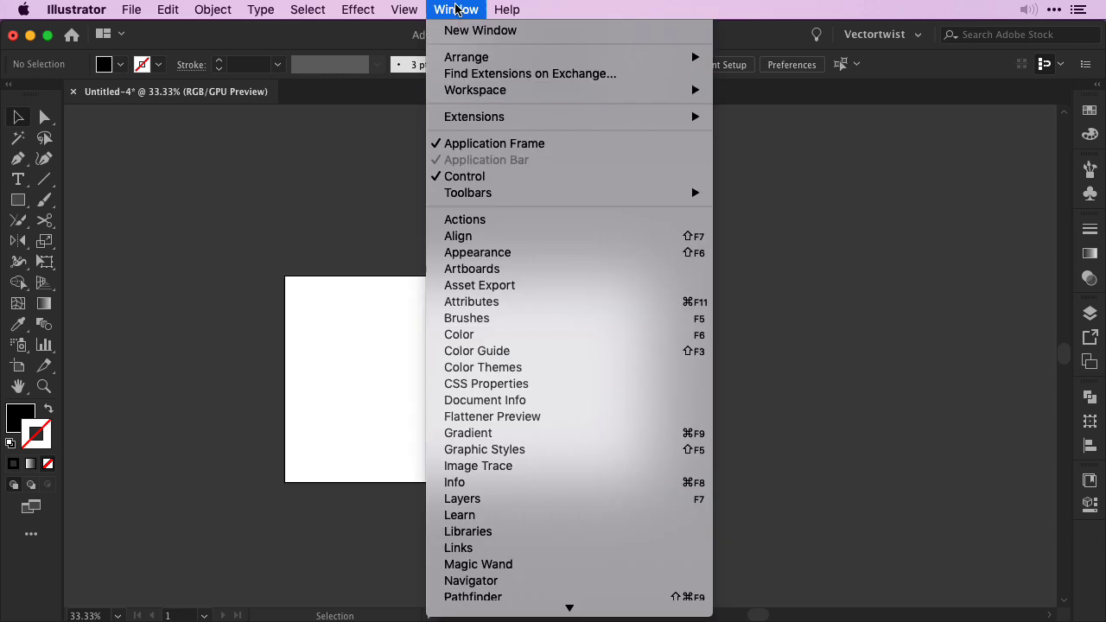
pyautogui.click(509, 449)
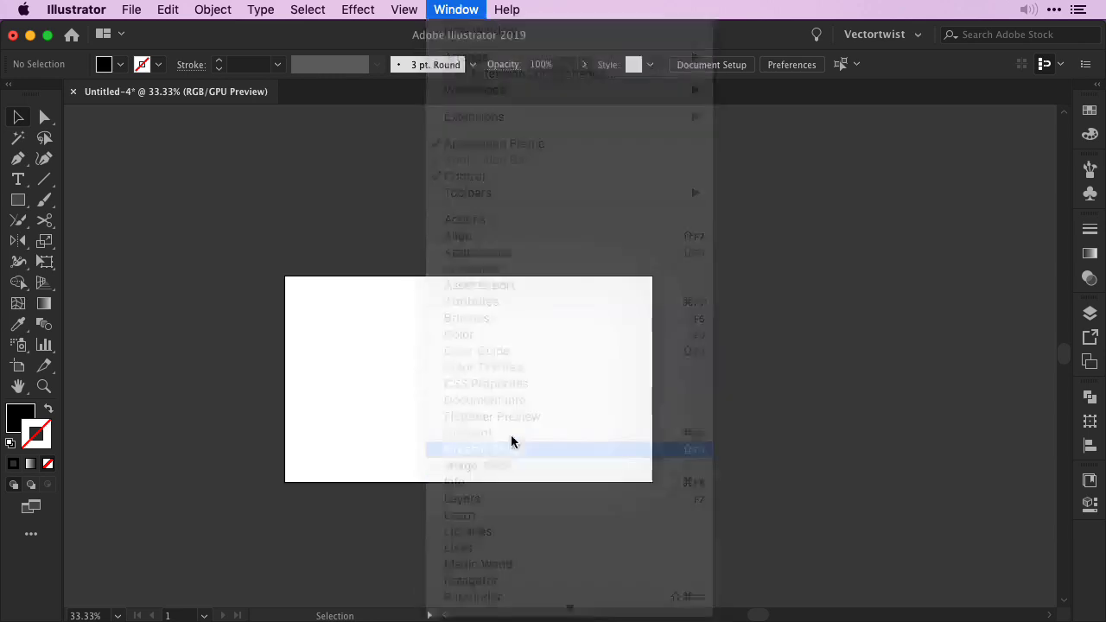
pyautogui.moveTo(373, 164); pyautogui.dragTo(892, 141)
# Open the user-defined iso-grid style library and set black stroke with no fill.
pyautogui.click(933, 144)
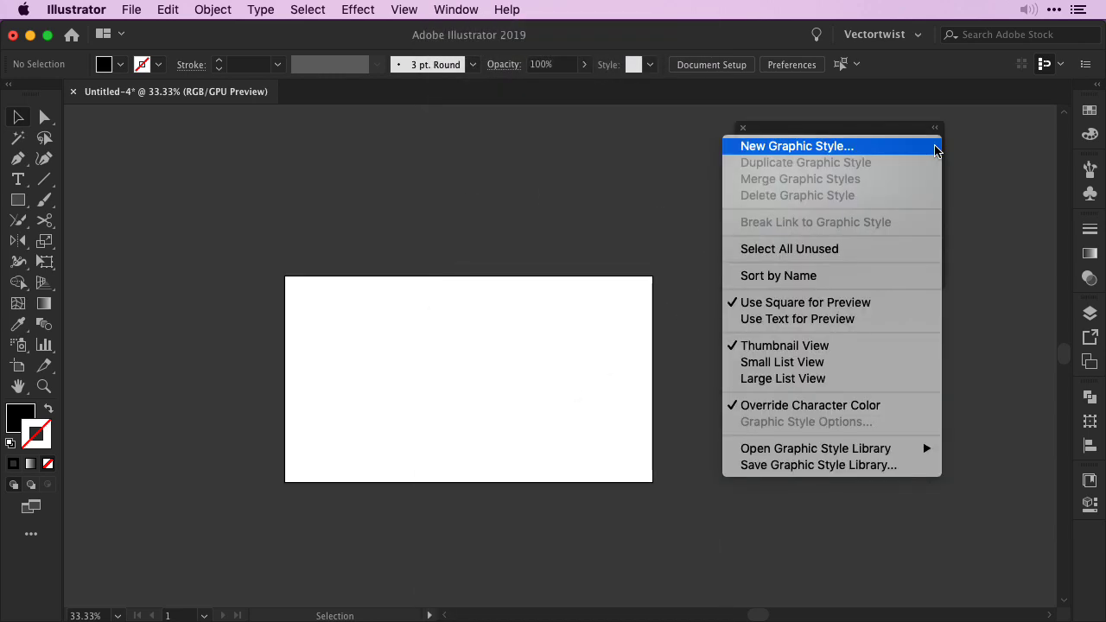
pyautogui.moveTo(837, 455)
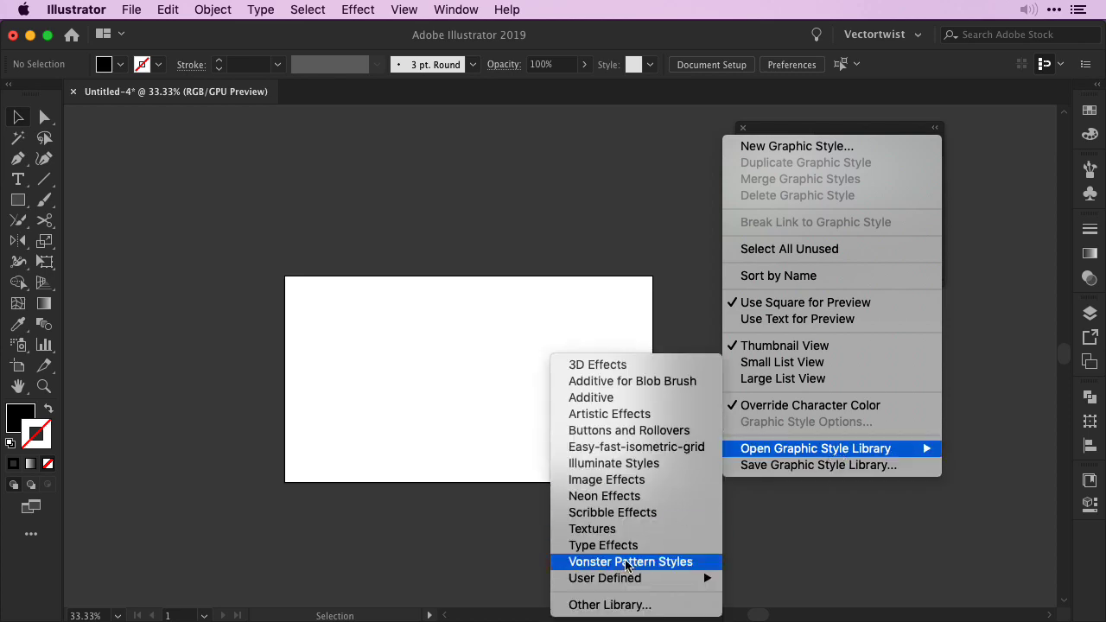
pyautogui.moveTo(612, 579)
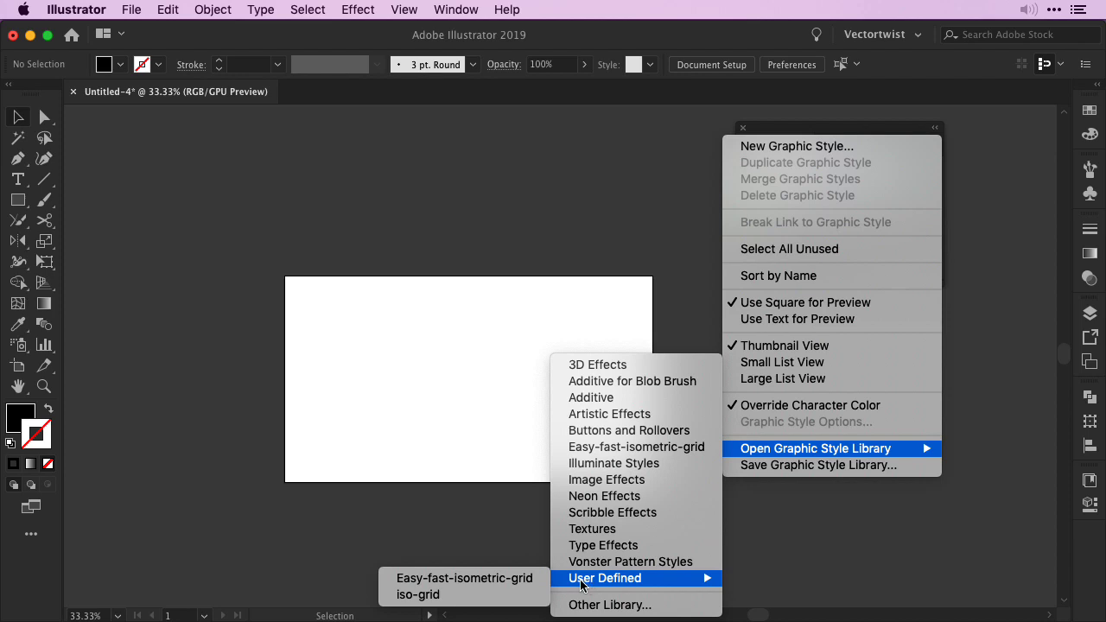
pyautogui.click(425, 596)
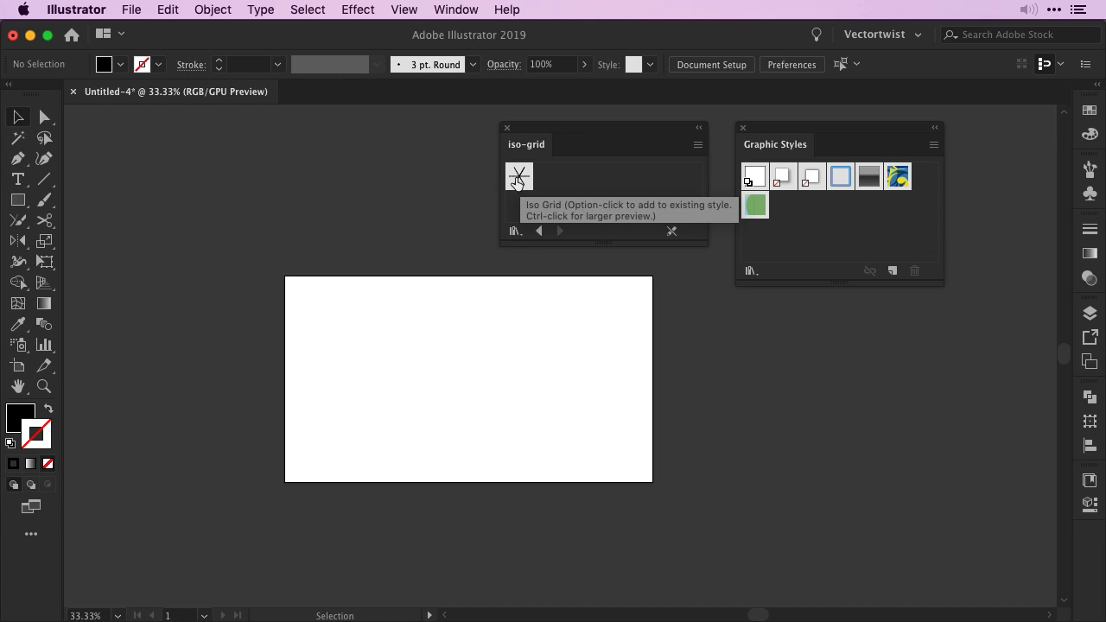
pyautogui.click(517, 182)
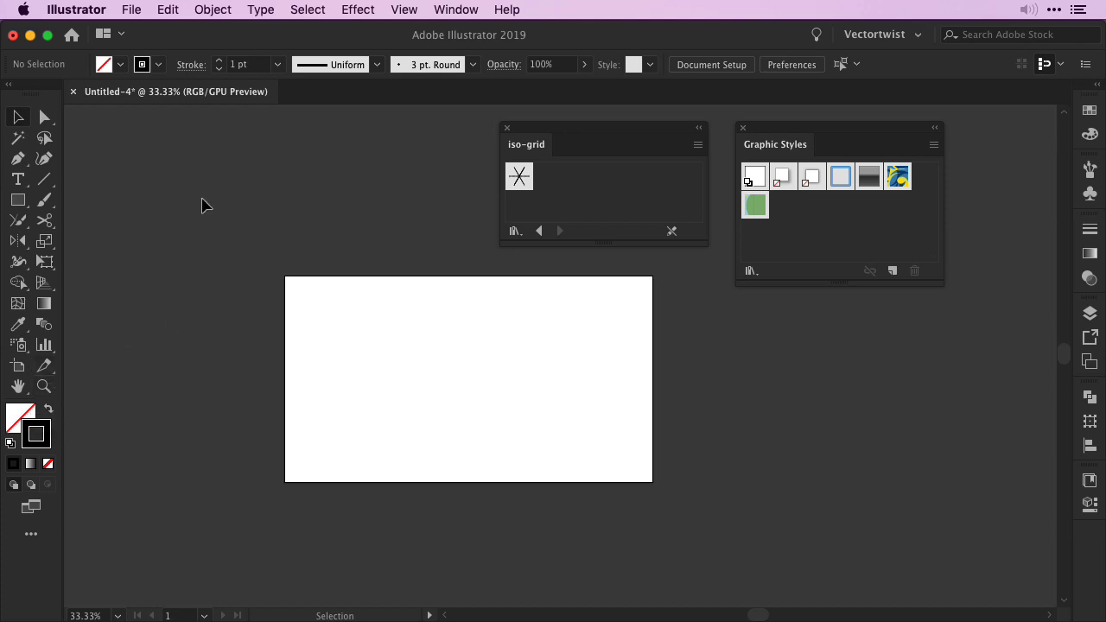
# Draw a tall vertical line with the Pen tool from above to below the artboard.
pyautogui.press('p')
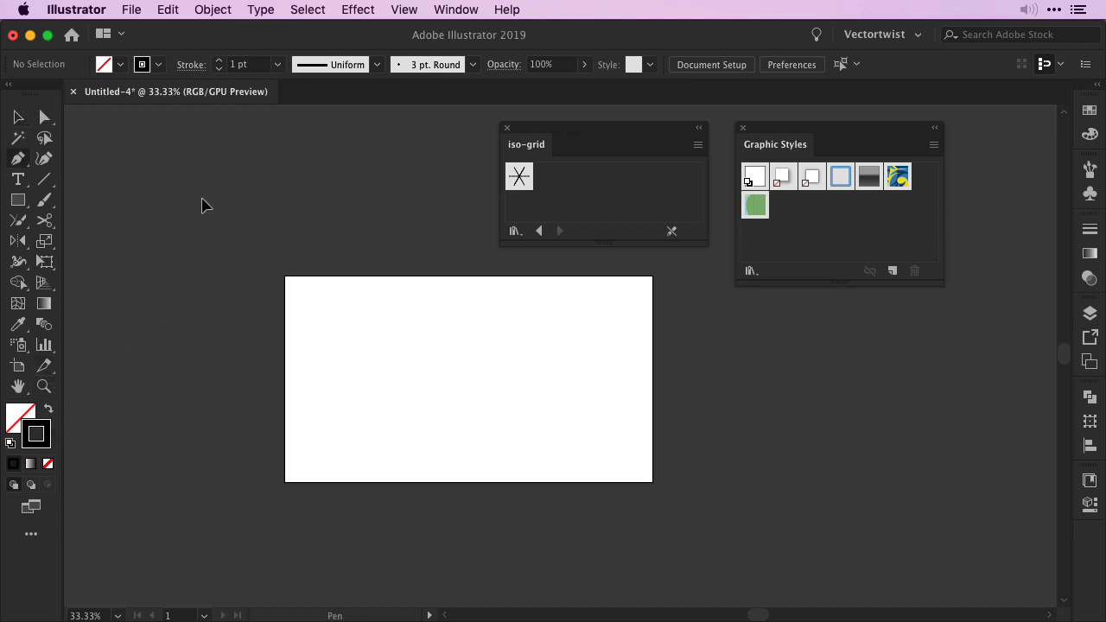
pyautogui.click(268, 125)
pyautogui.click(269, 589)
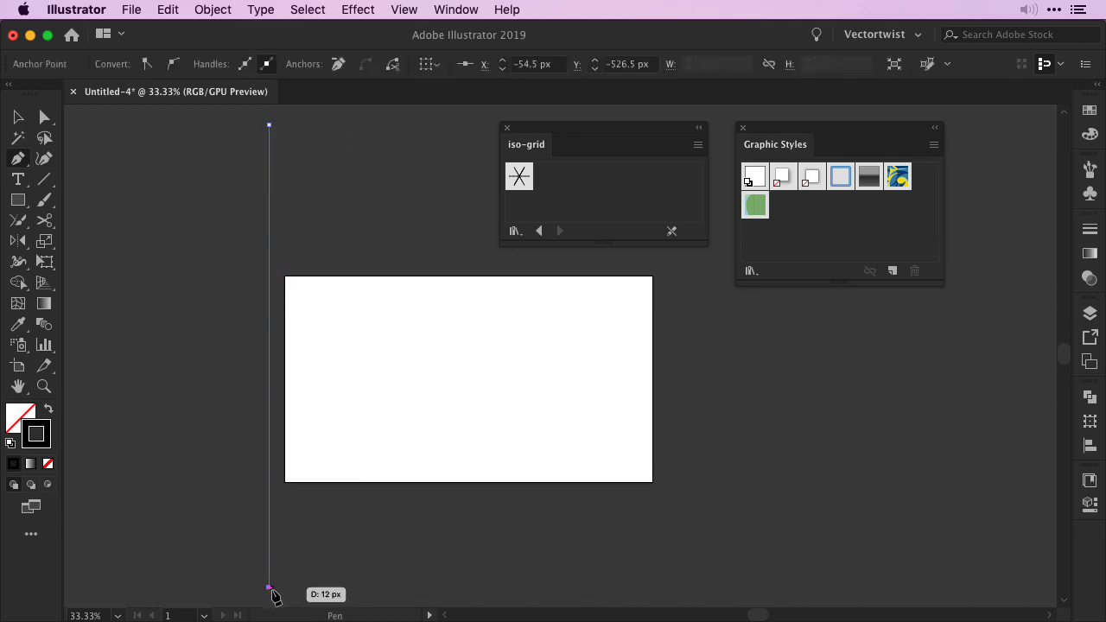
pyautogui.press('v')
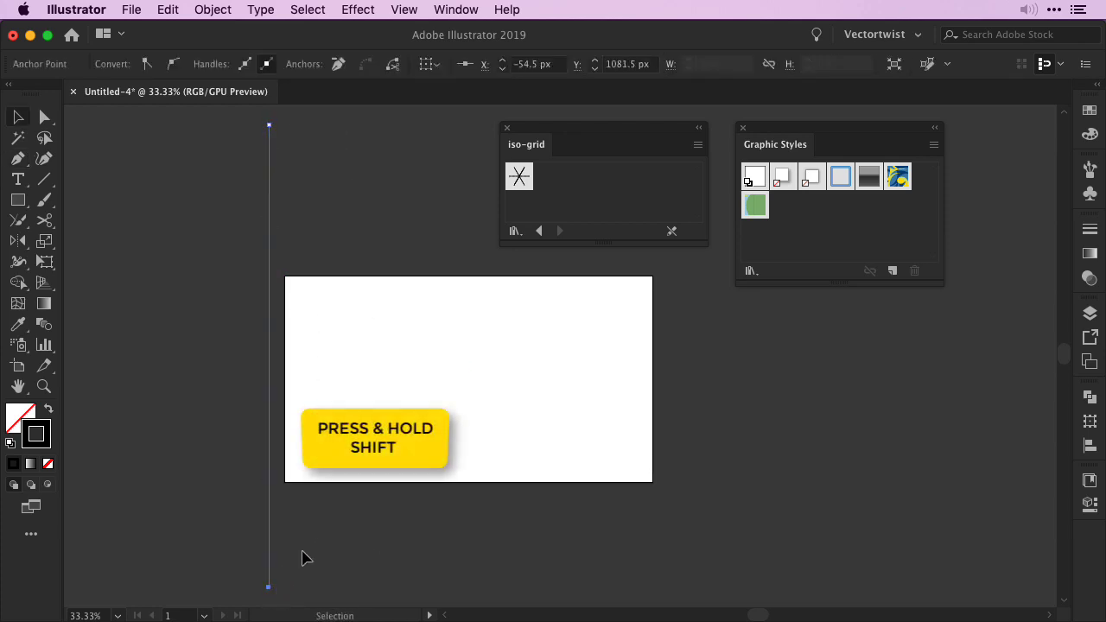
# Apply the Iso Grid style to the line, move it left, and zoom out.
pyautogui.click(300, 559)
pyautogui.click(269, 506)
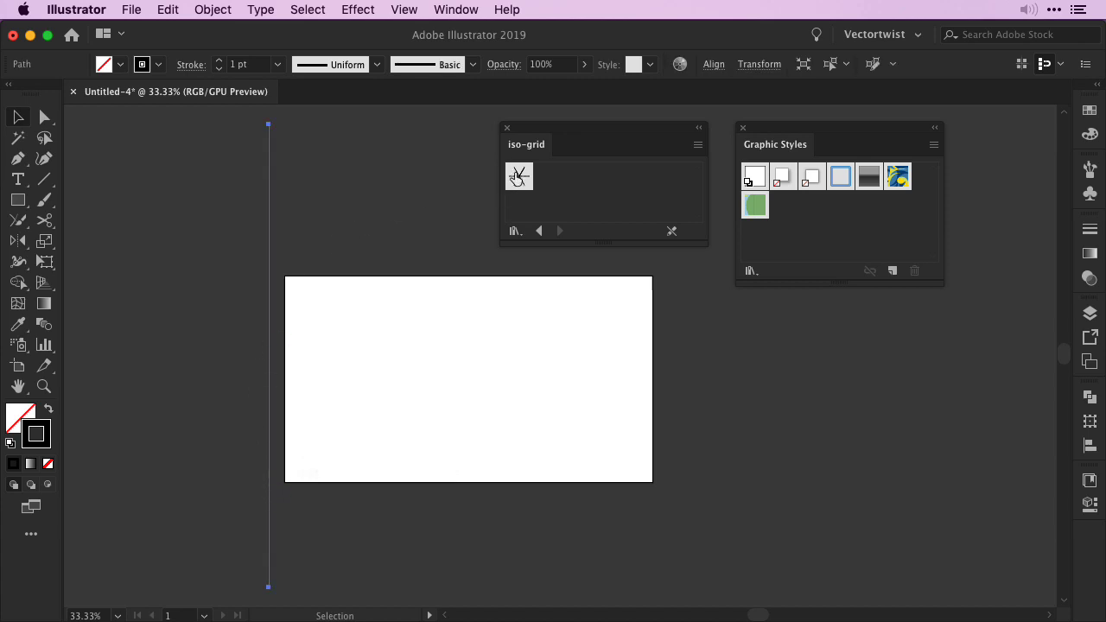
pyautogui.click(518, 177)
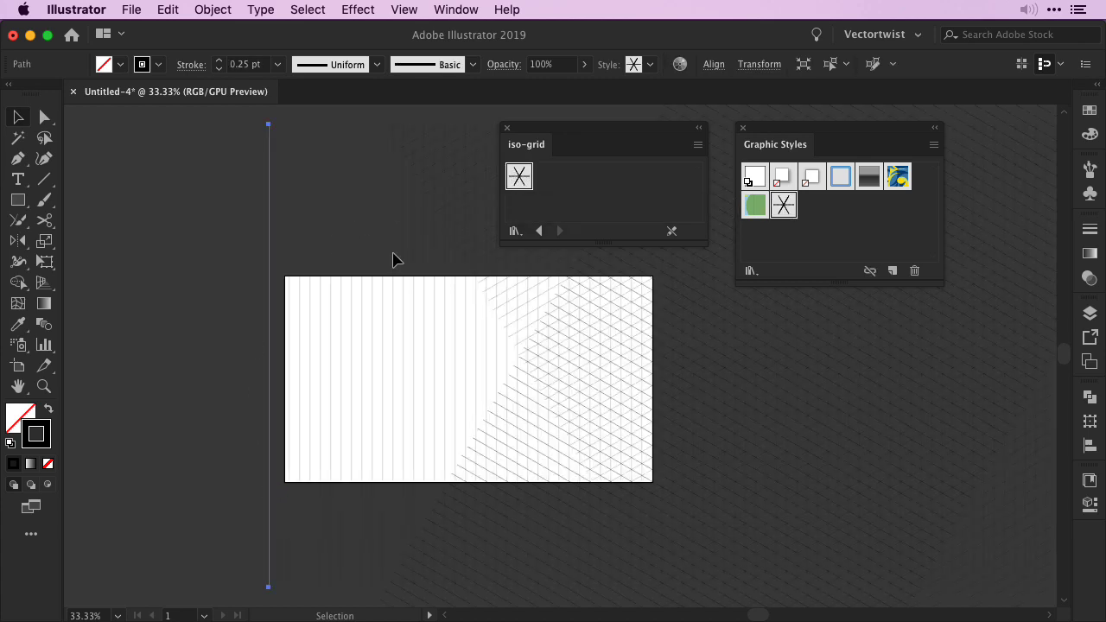
pyautogui.moveTo(265, 373); pyautogui.dragTo(101, 363)
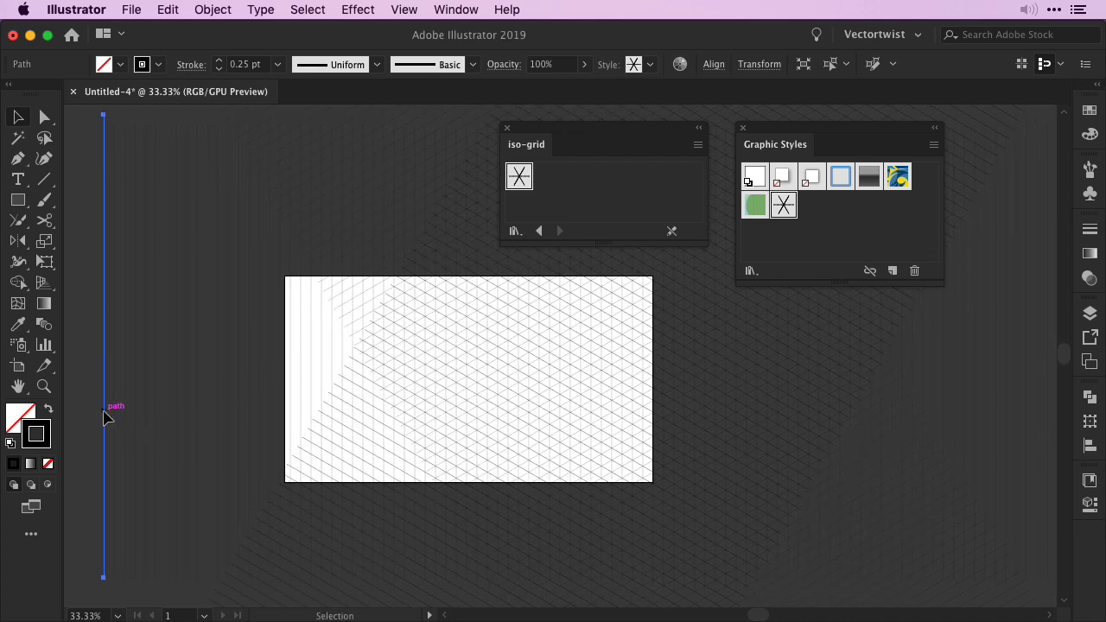
pyautogui.press('super+minus')
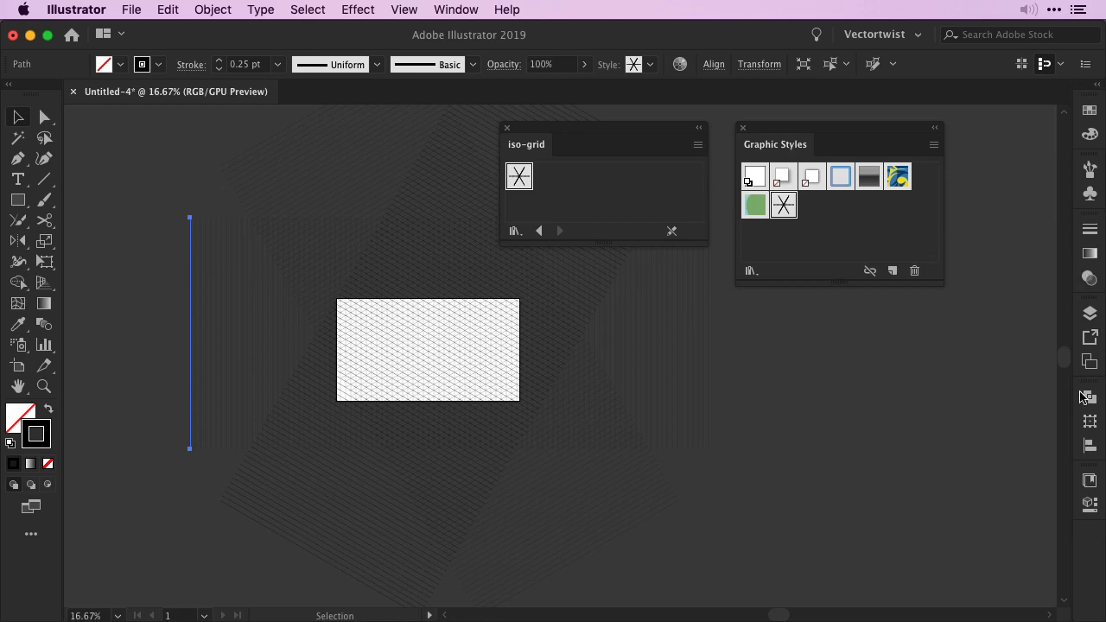
# Show the Appearance panel and expand the Iso Grid line into real paths.
pyautogui.click(455, 10)
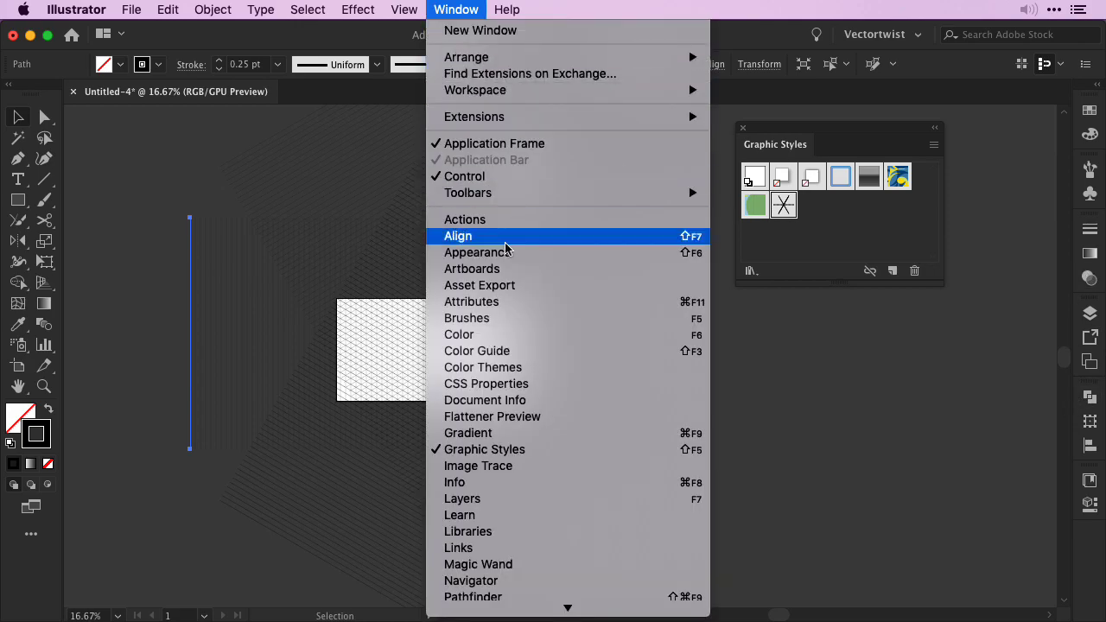
pyautogui.click(445, 251)
pyautogui.moveTo(890, 58); pyautogui.dragTo(596, 279)
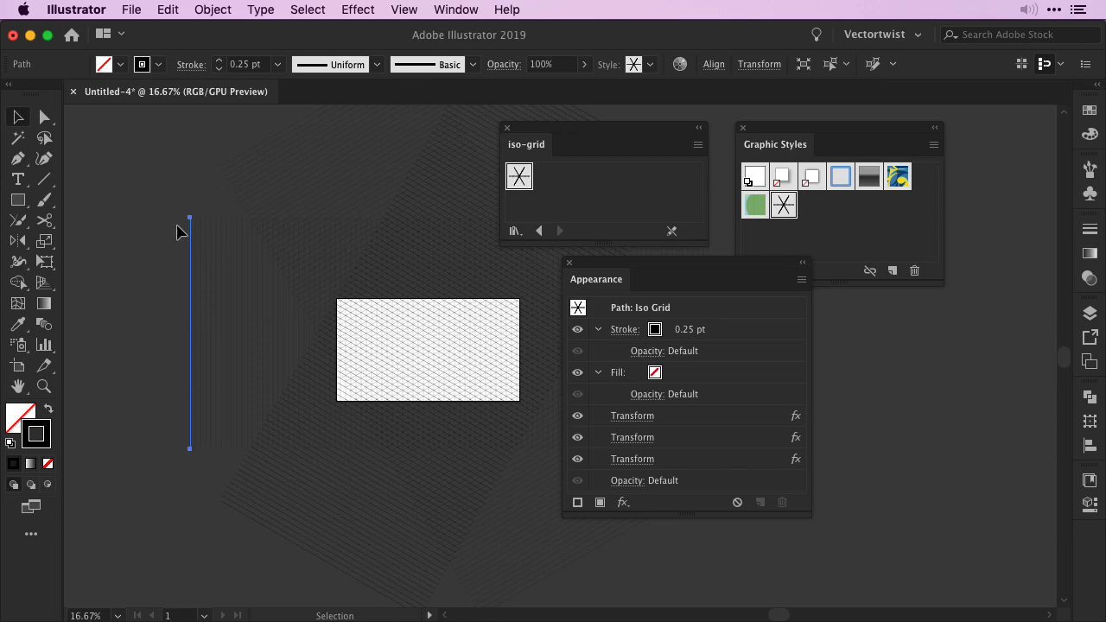
pyautogui.click(213, 9)
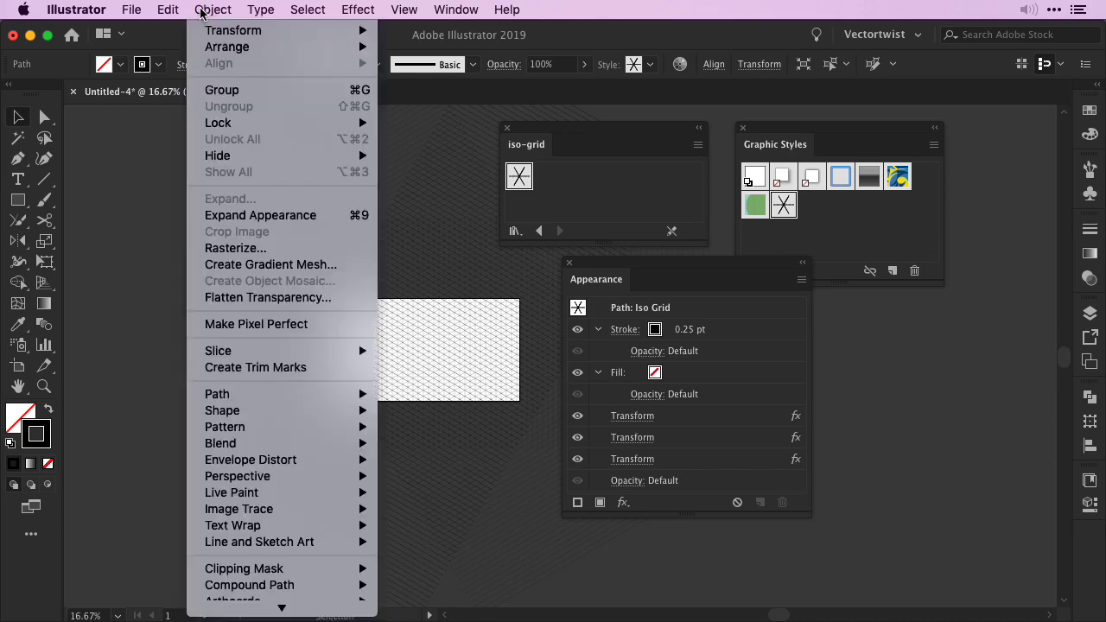
pyautogui.click(258, 216)
pyautogui.moveTo(252, 387); pyautogui.dragTo(352, 348)
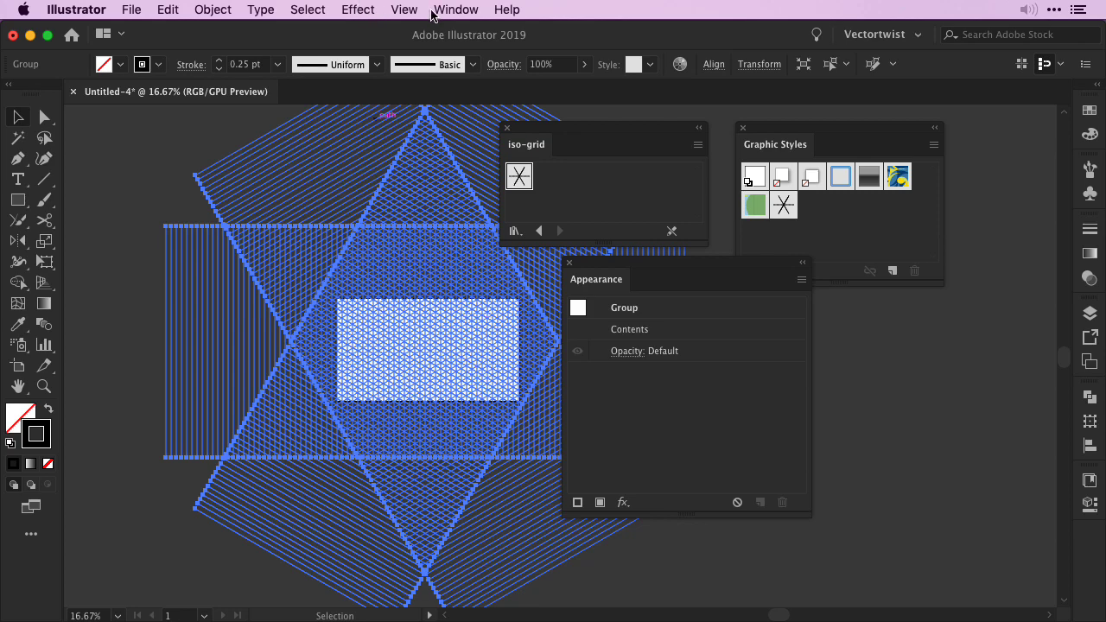
# Turn the expanded grid lines into guides across the artboard.
pyautogui.click(403, 9)
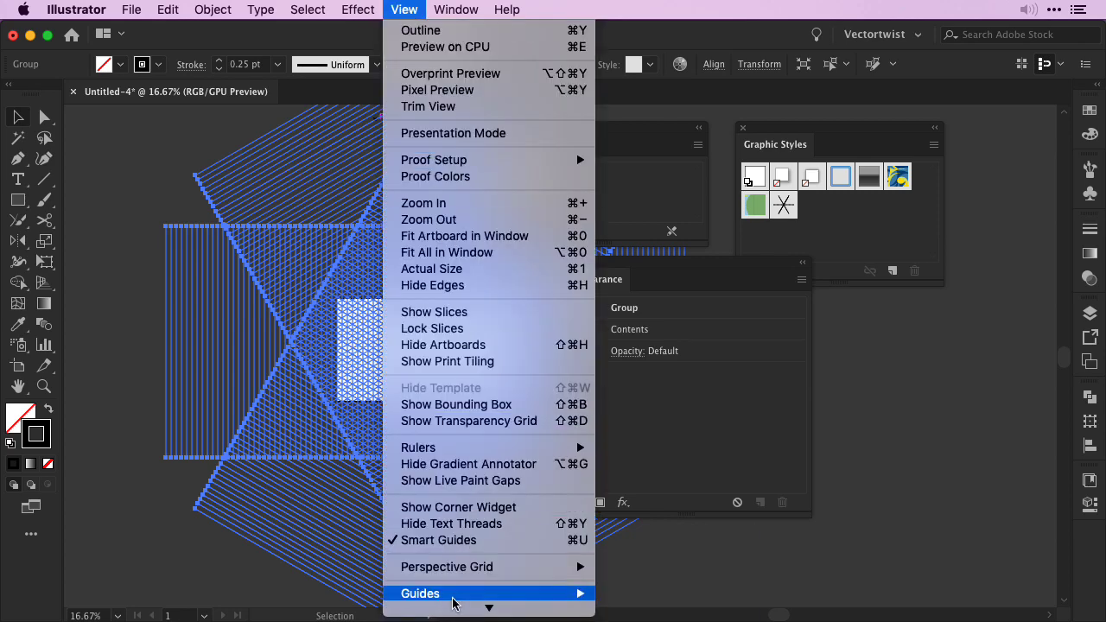
pyautogui.moveTo(486, 593)
pyautogui.click(649, 571)
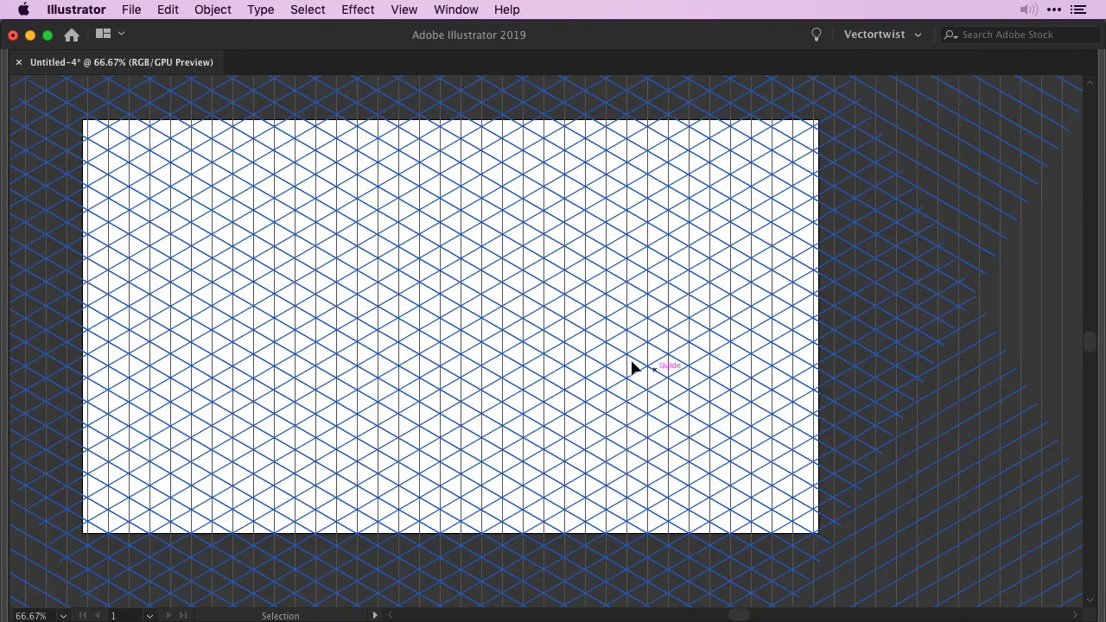
pyautogui.moveTo(632, 367); pyautogui.dragTo(735, 374)
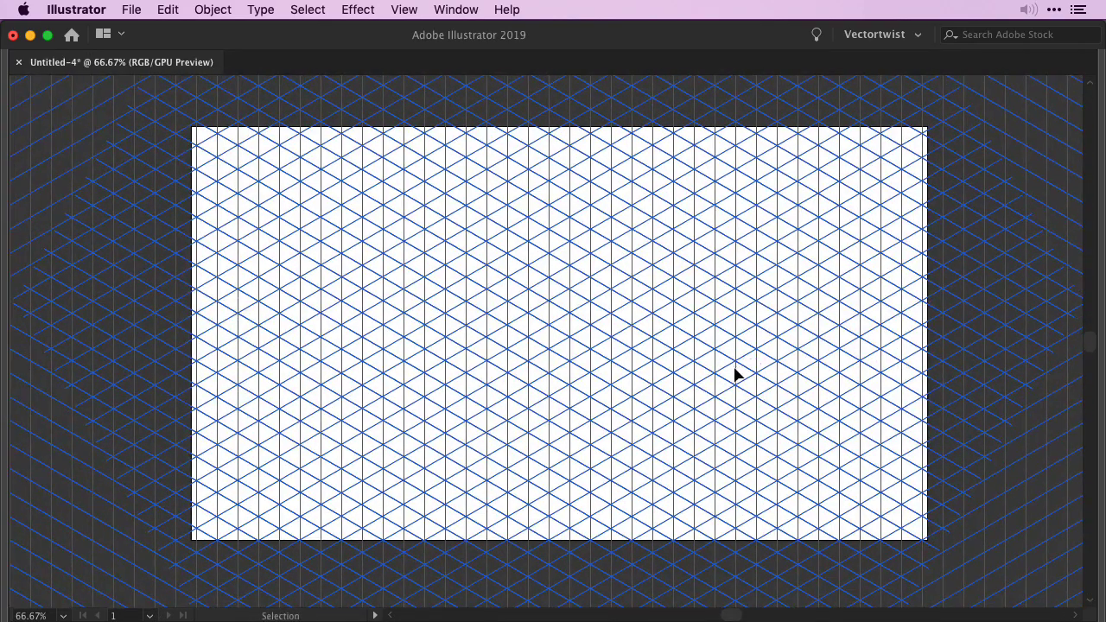